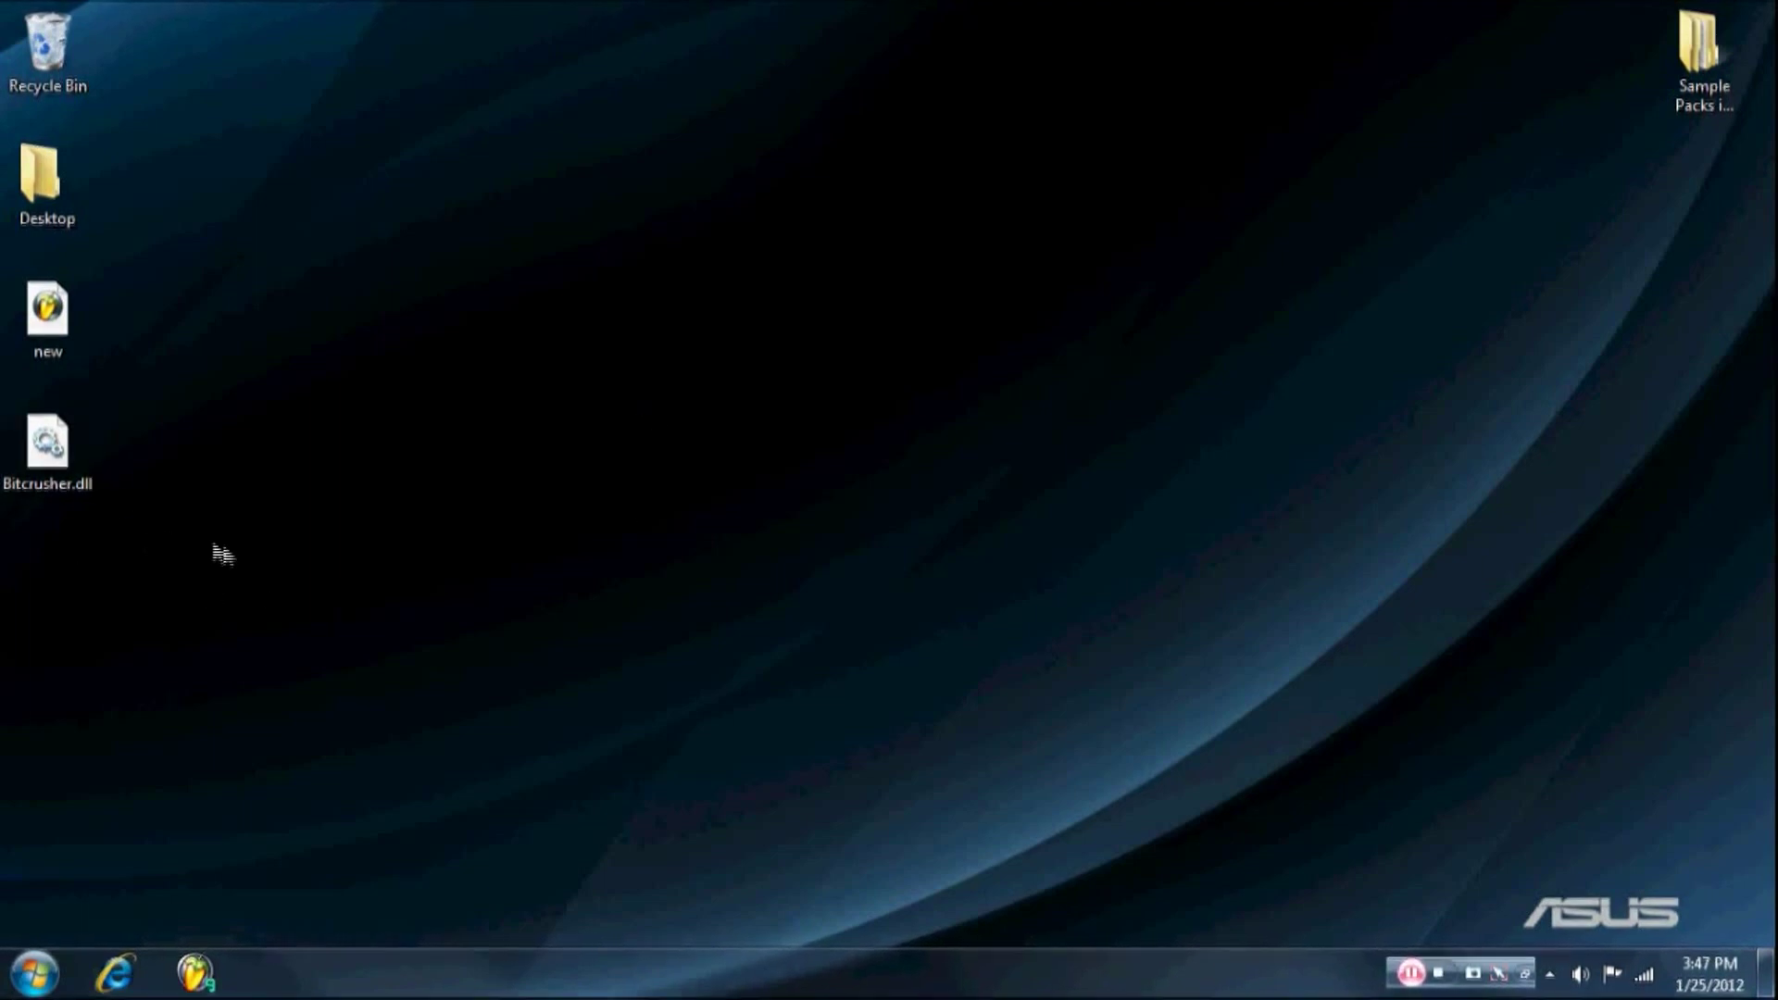
In Computer, browse from the OS (C:) drive into Program Files (x86).
drag(75, 480, 45, 453)
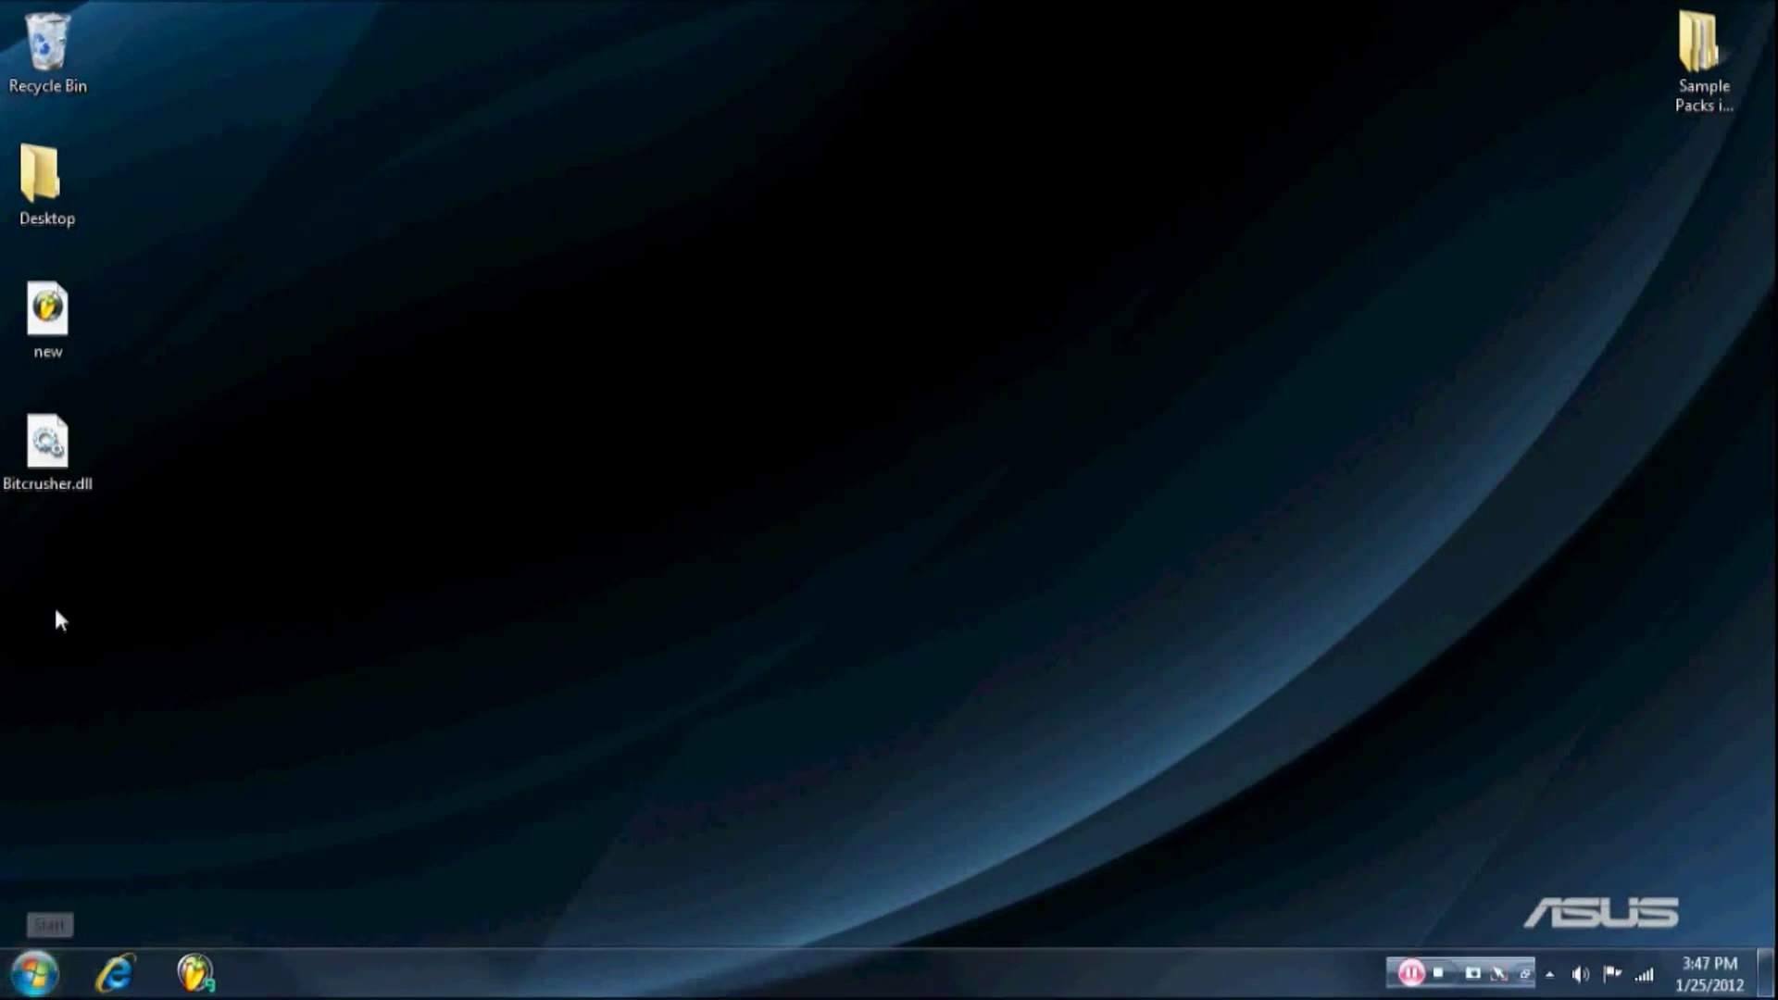
click(34, 974)
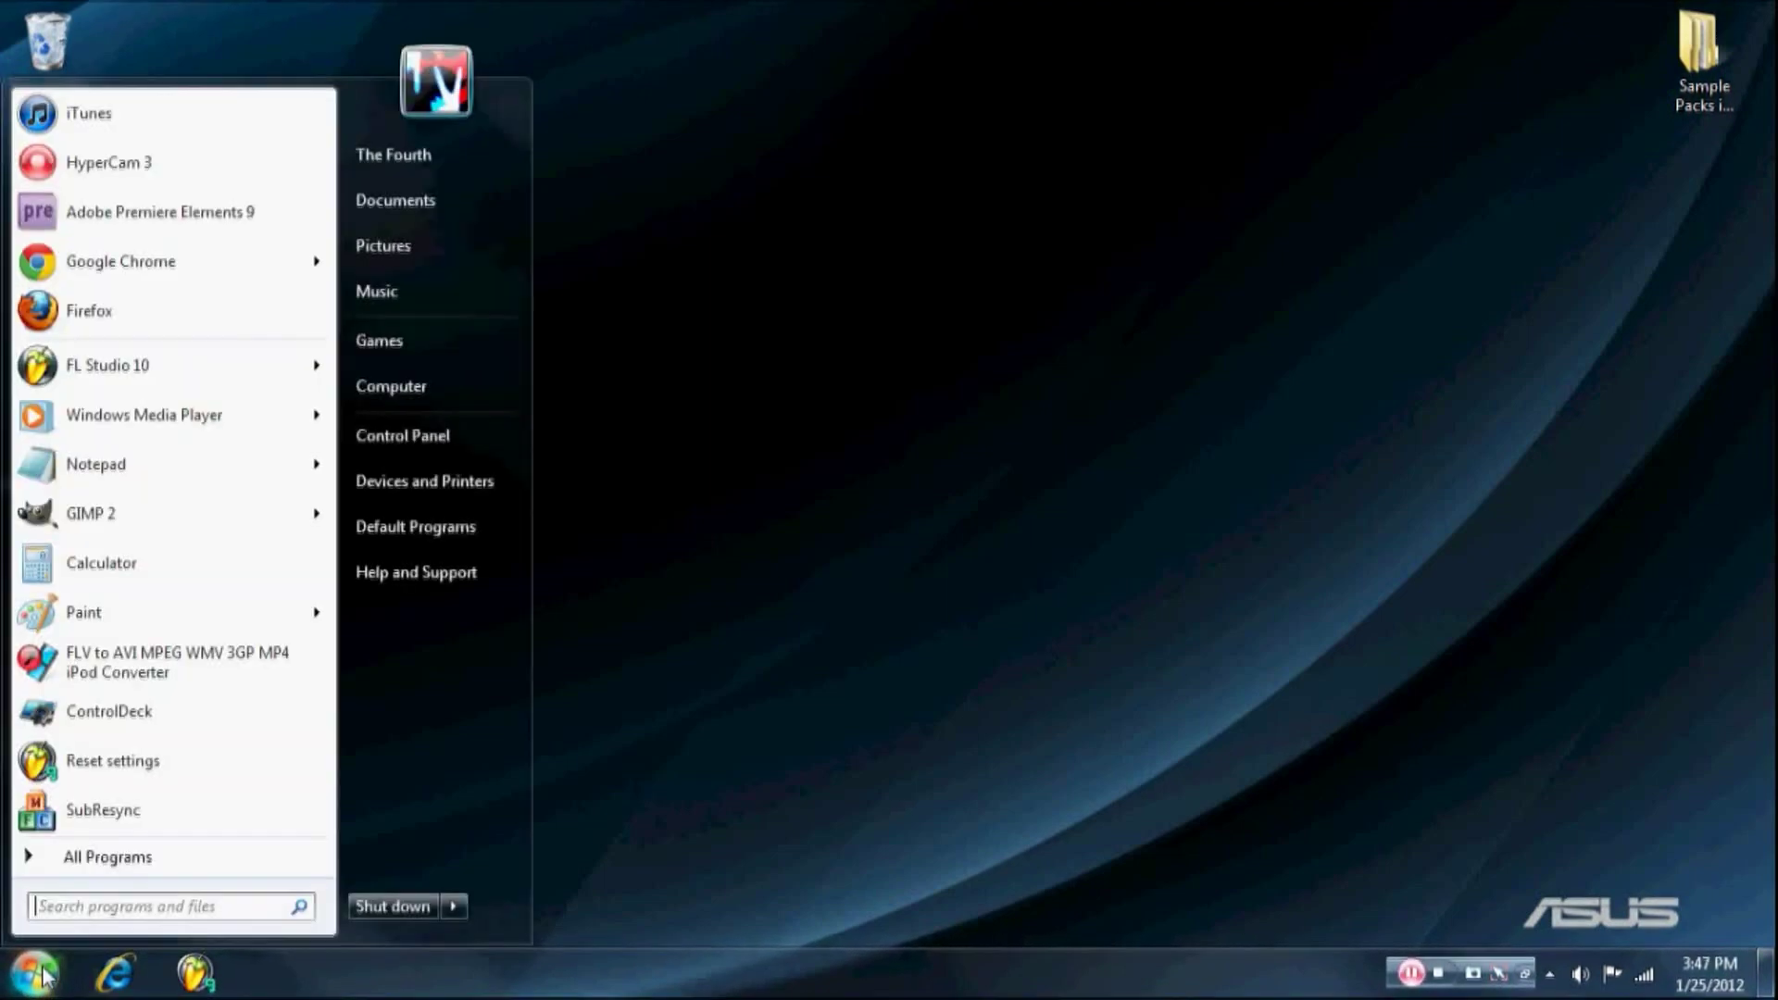
click(408, 389)
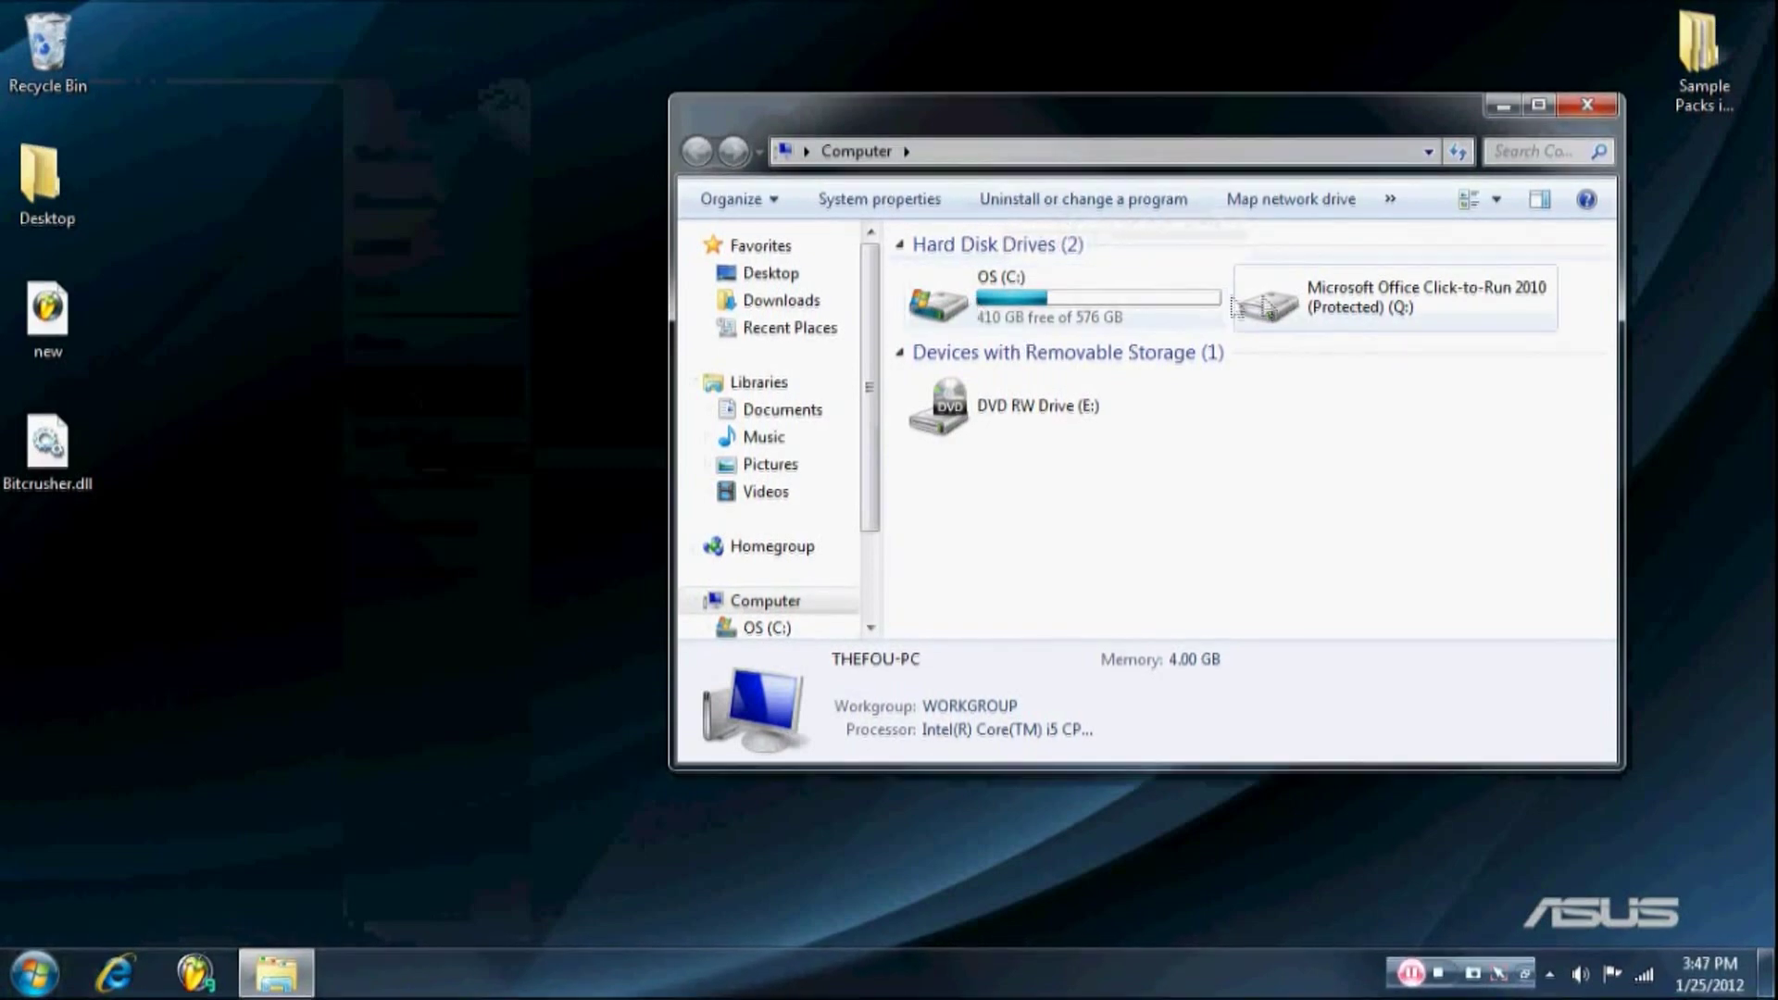
double_click(980, 294)
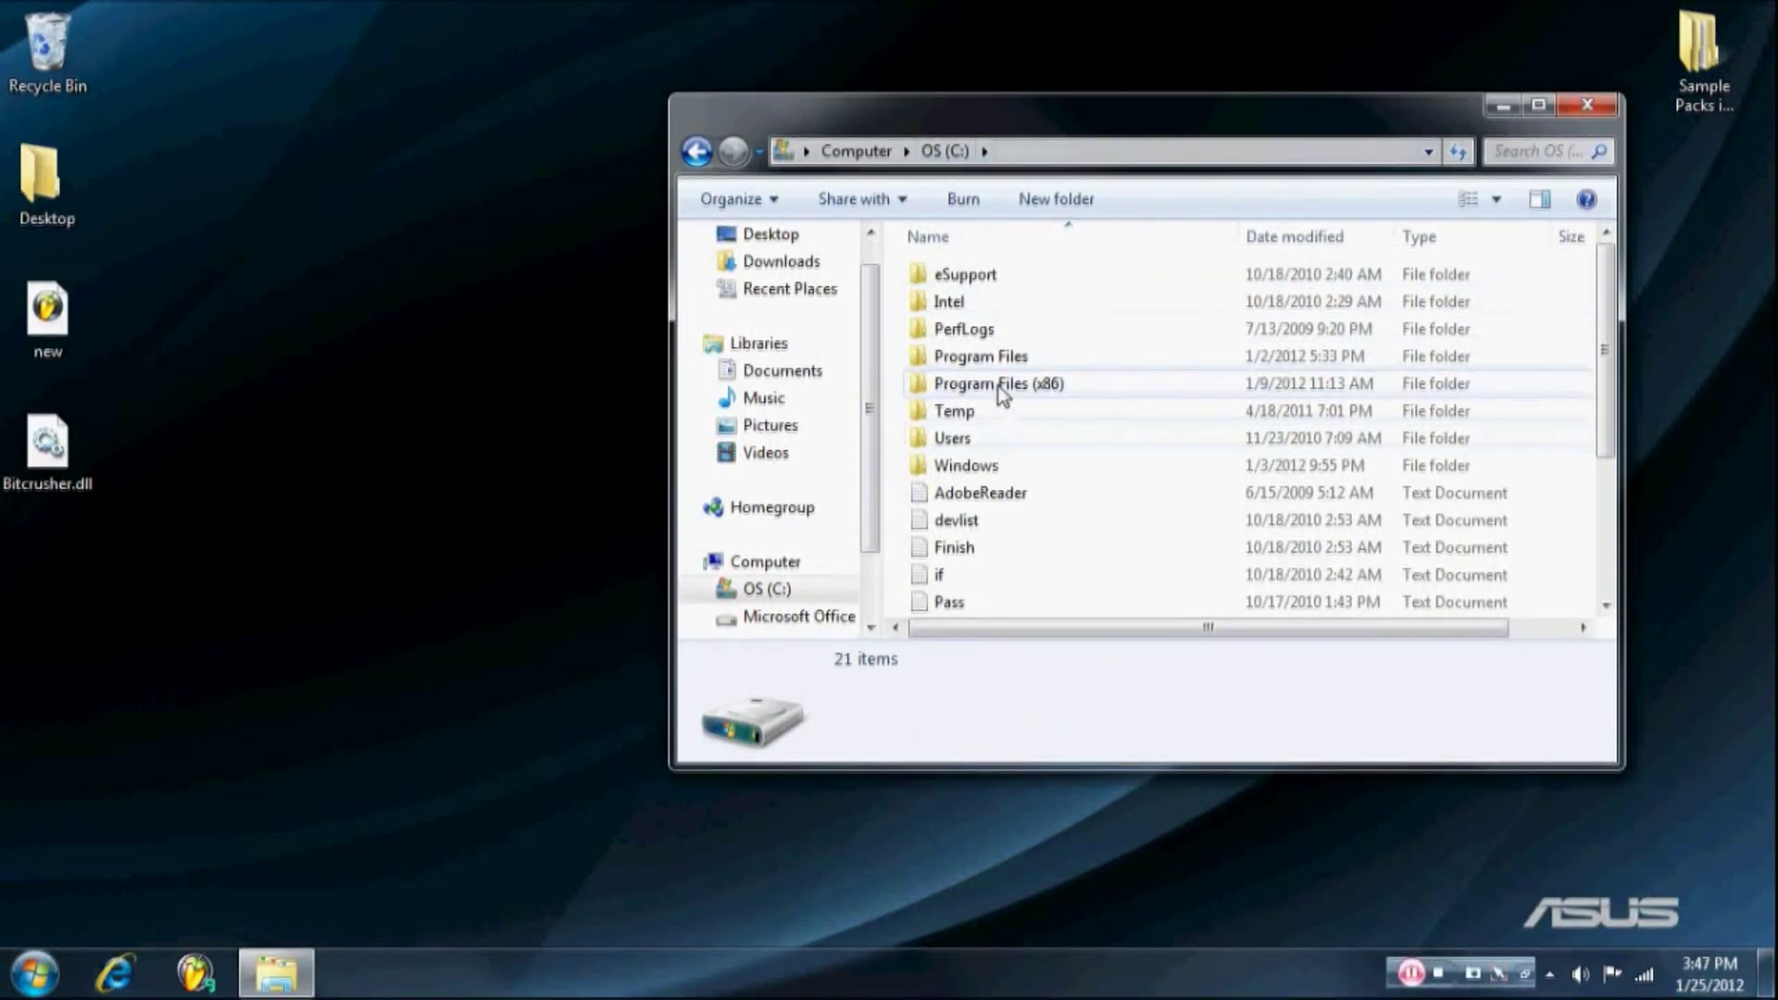
double_click(1045, 393)
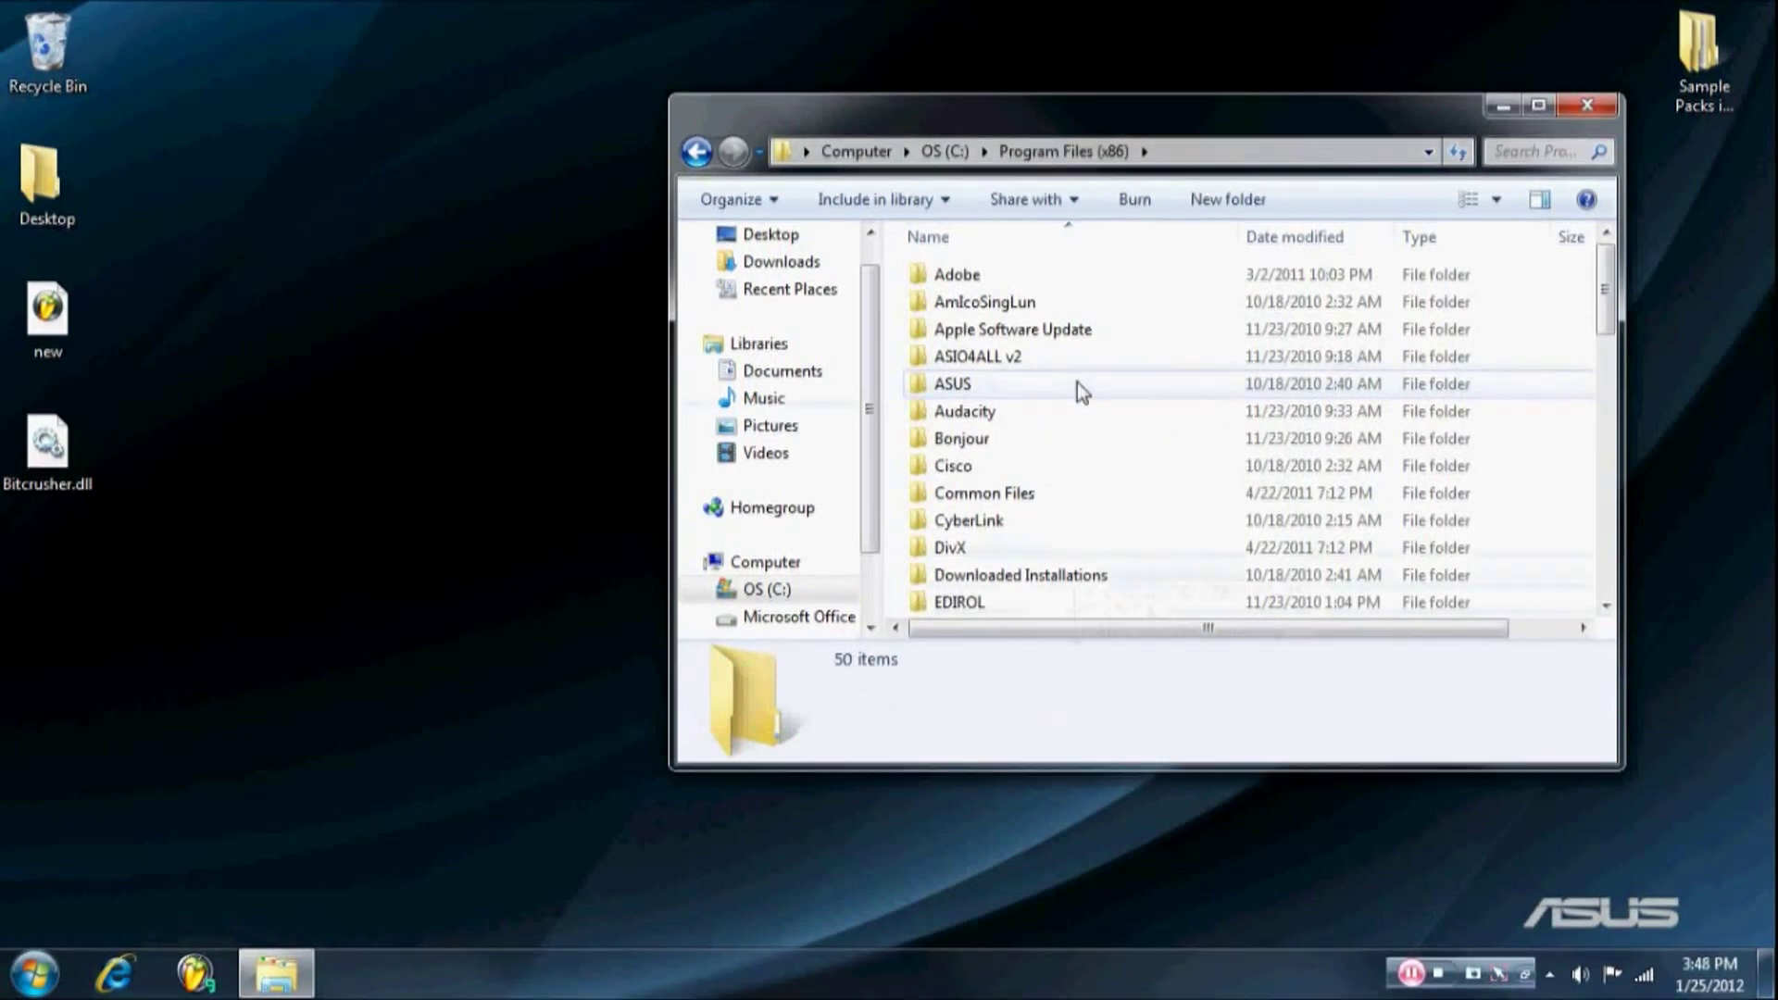
mouse_move(1077, 383)
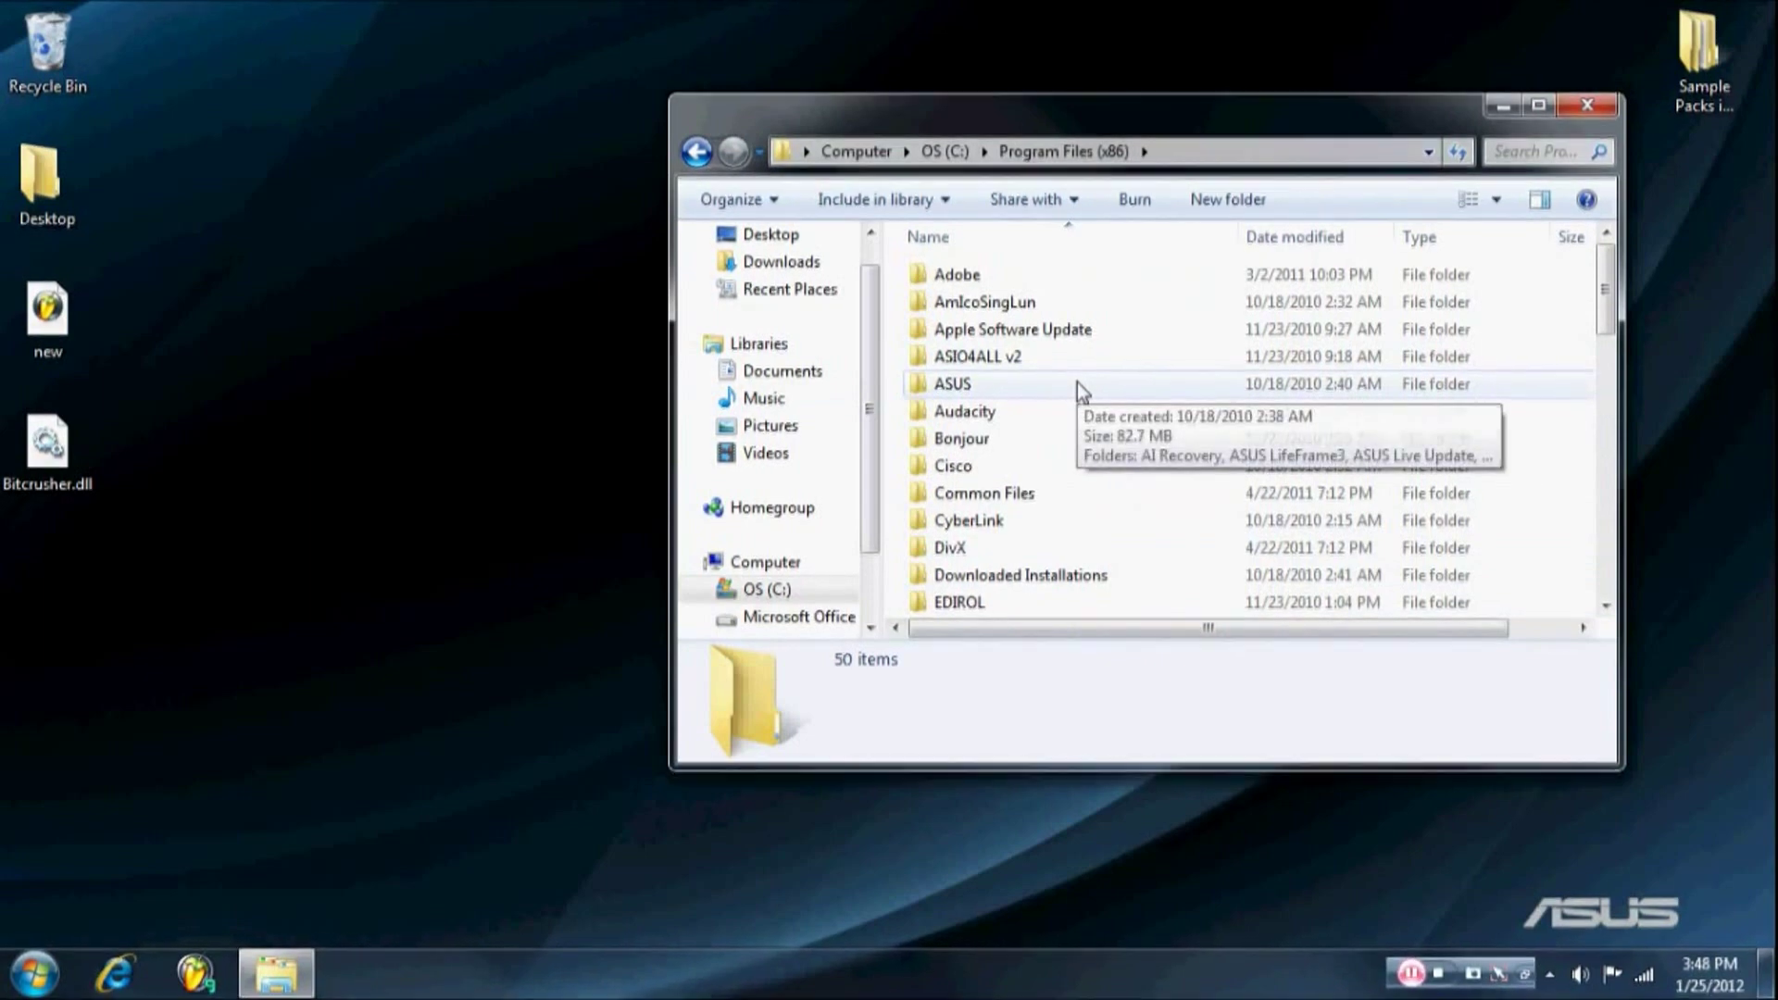
scroll(1076, 381, down, 4)
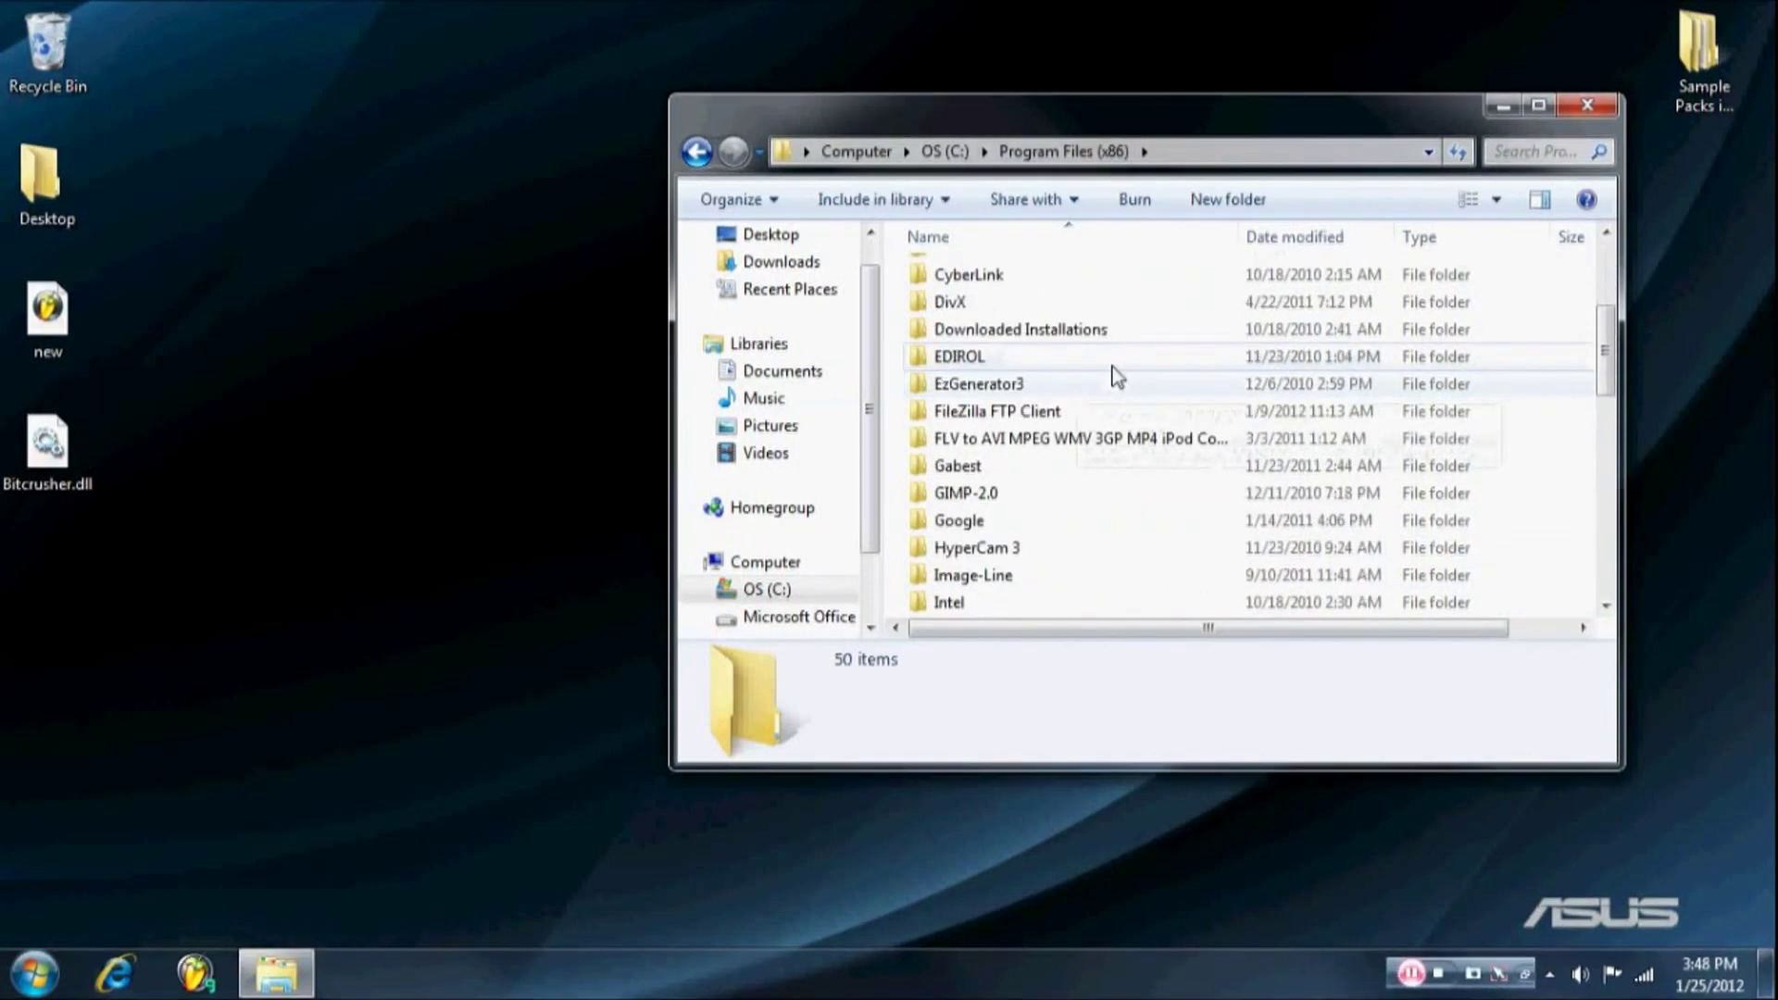
Move Bitcrusher.dll from the desktop into Image-Line\FL Studio 10\Plugins\VST, then close Explorer.
double_click(1010, 494)
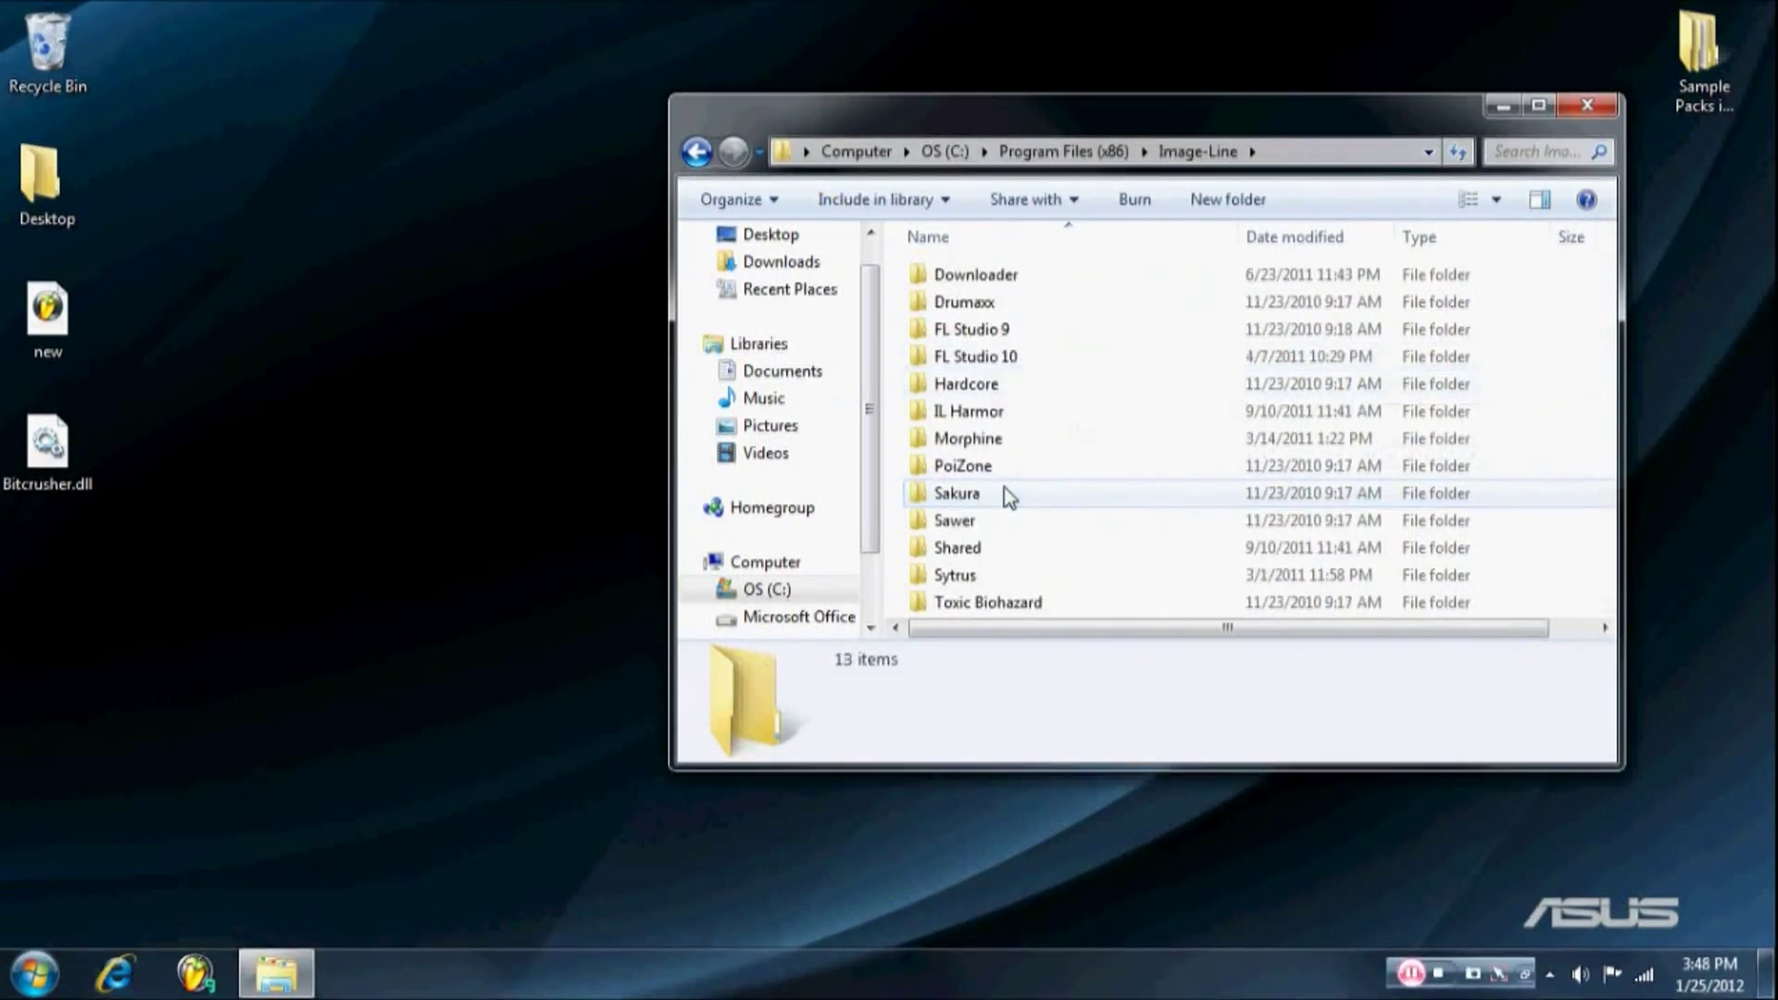
double_click(968, 361)
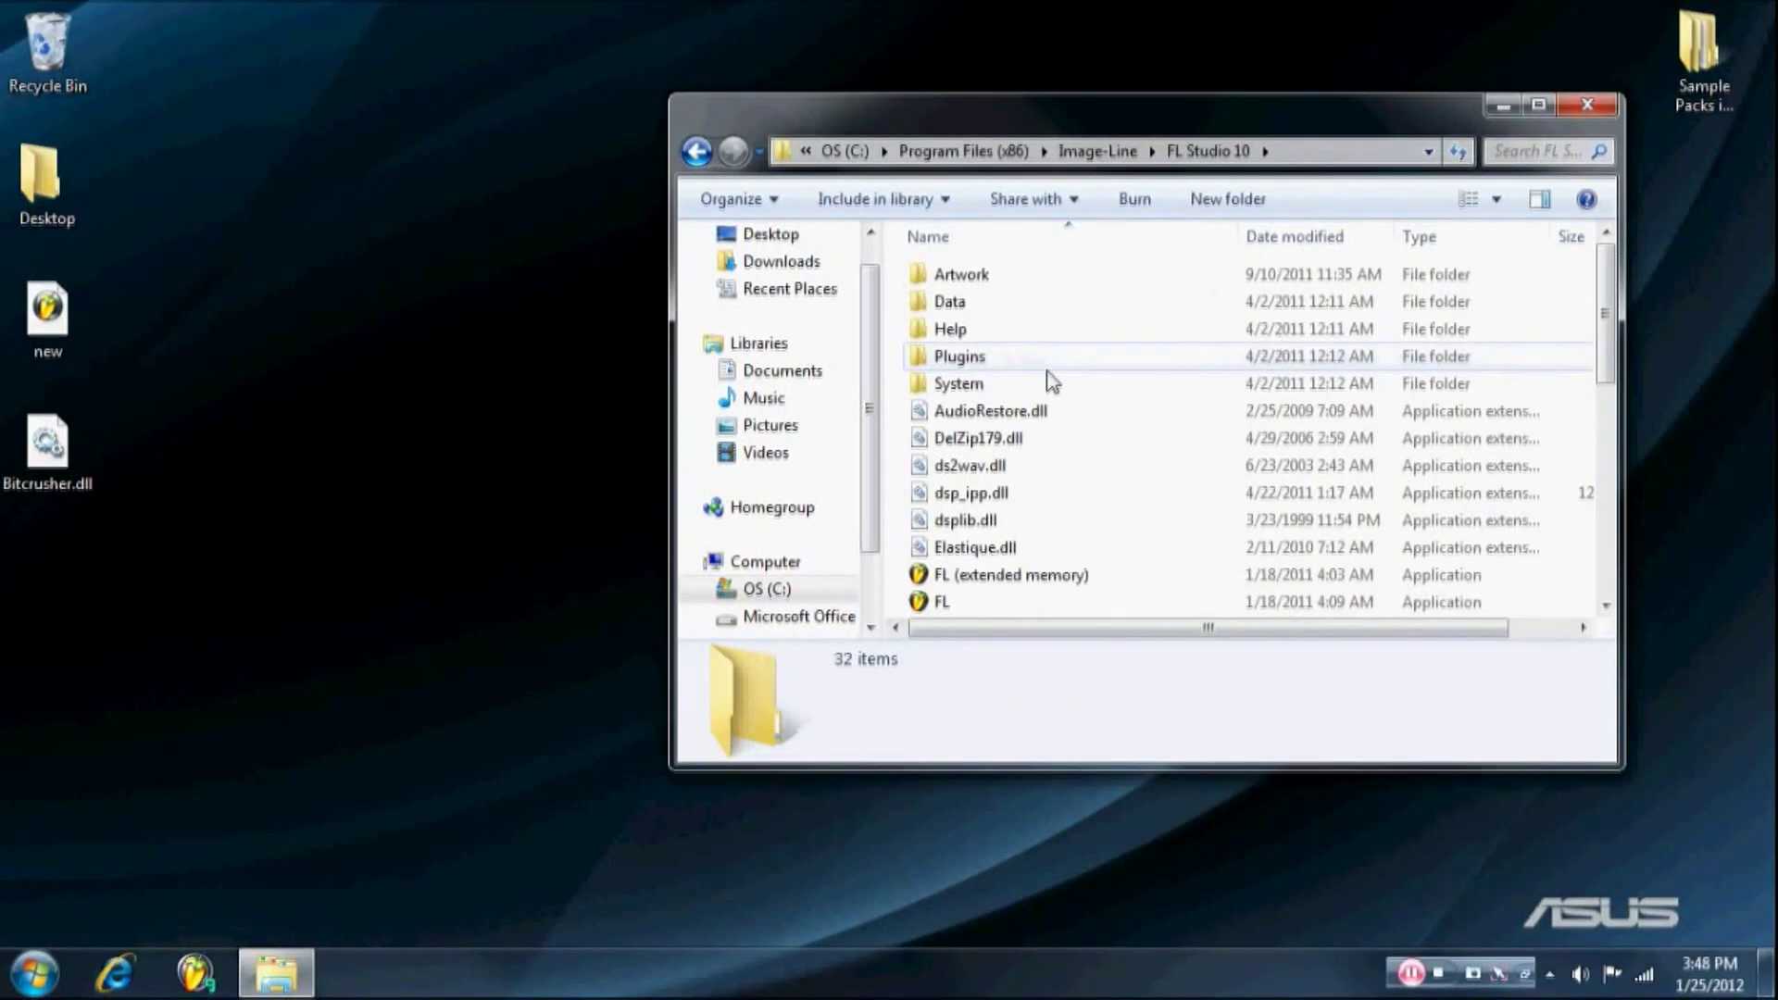
double_click(978, 359)
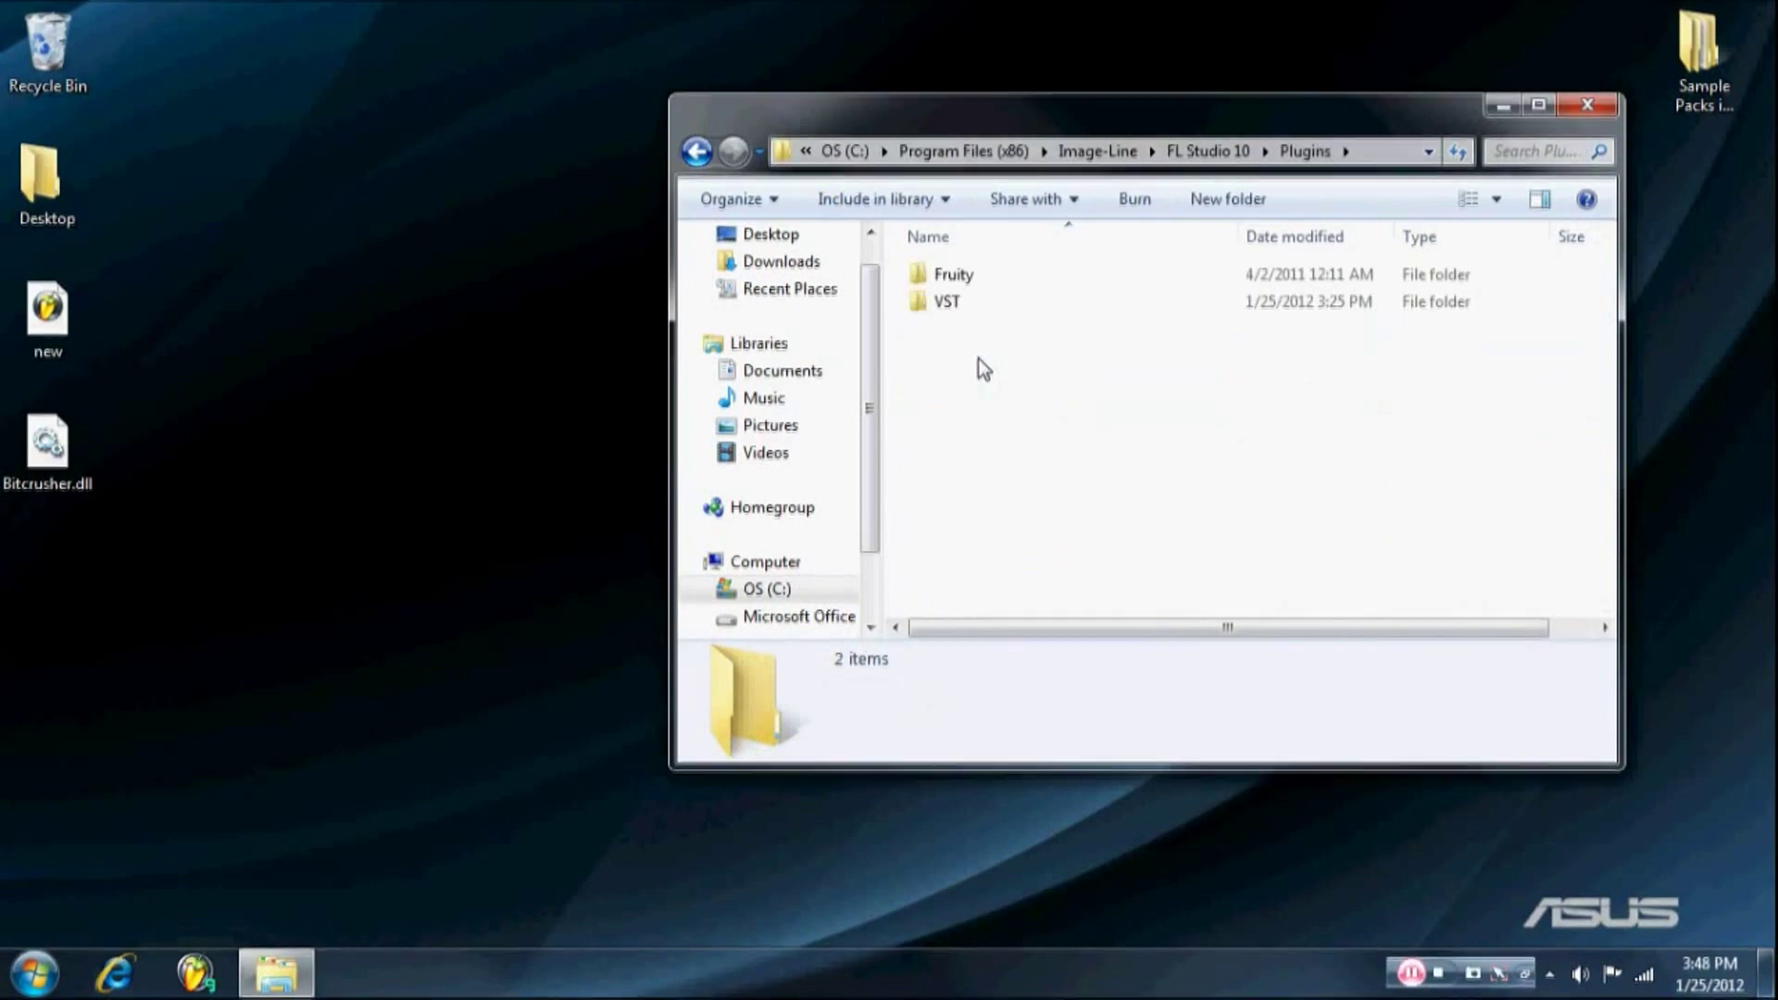
double_click(946, 302)
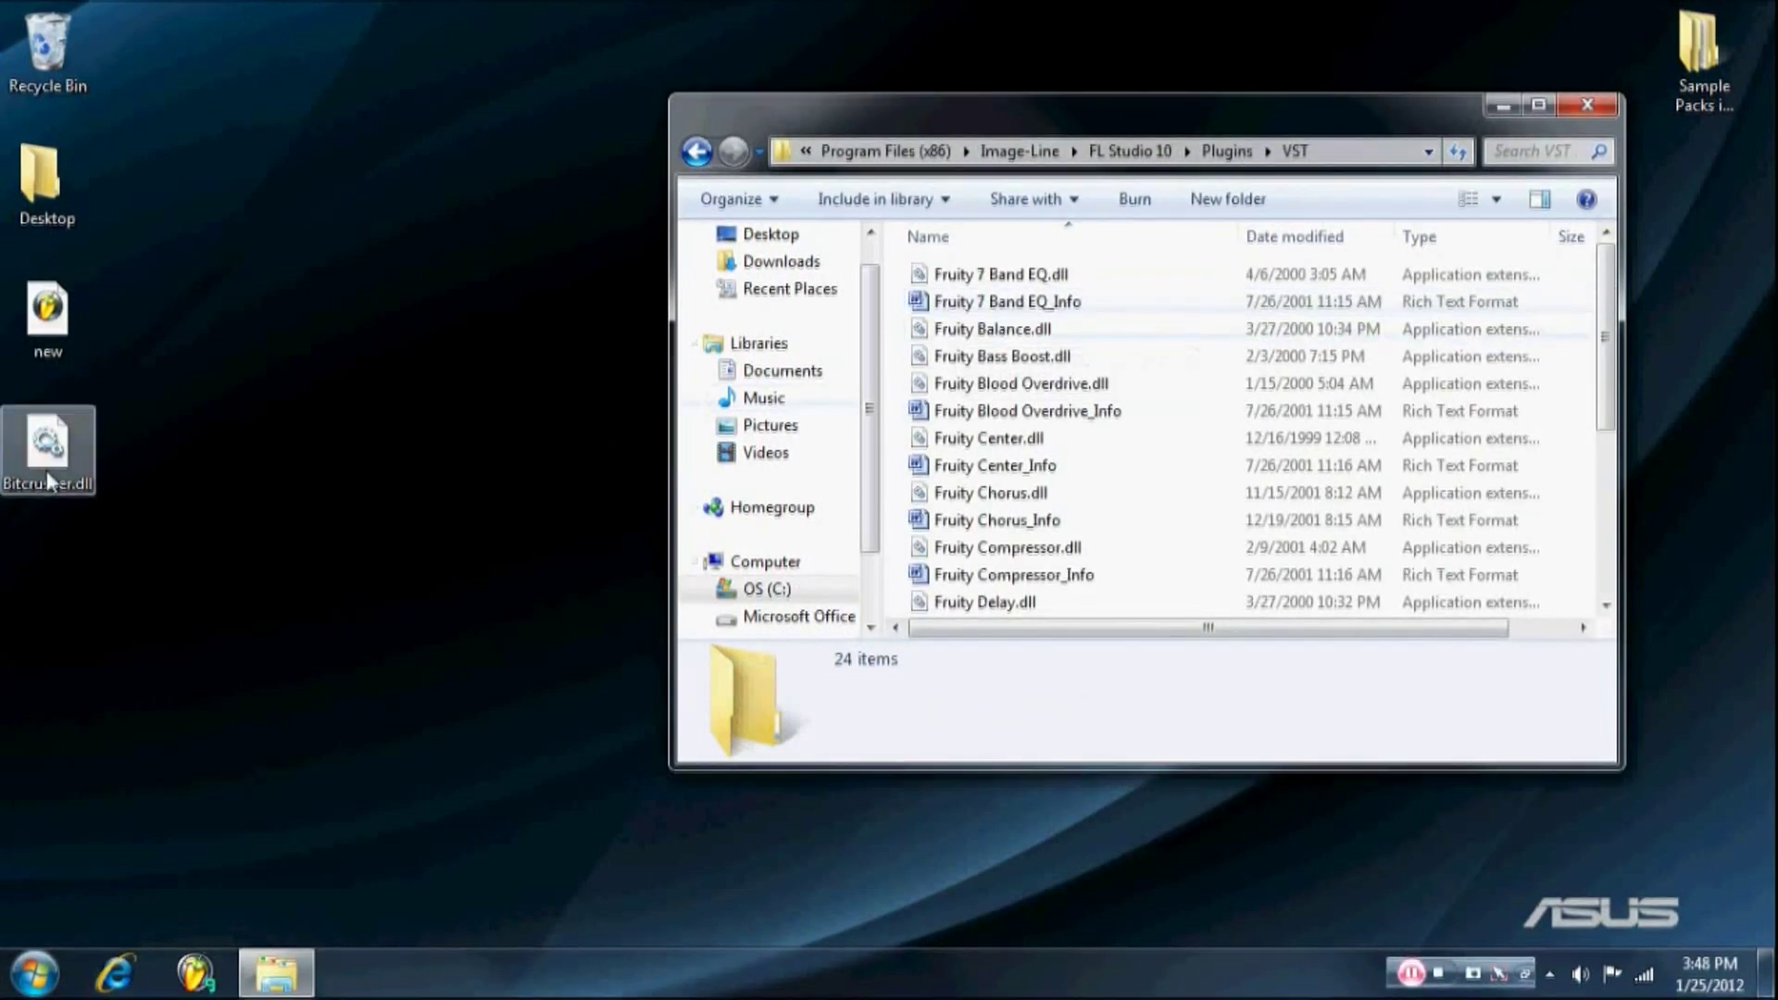
drag(47, 443, 893, 340)
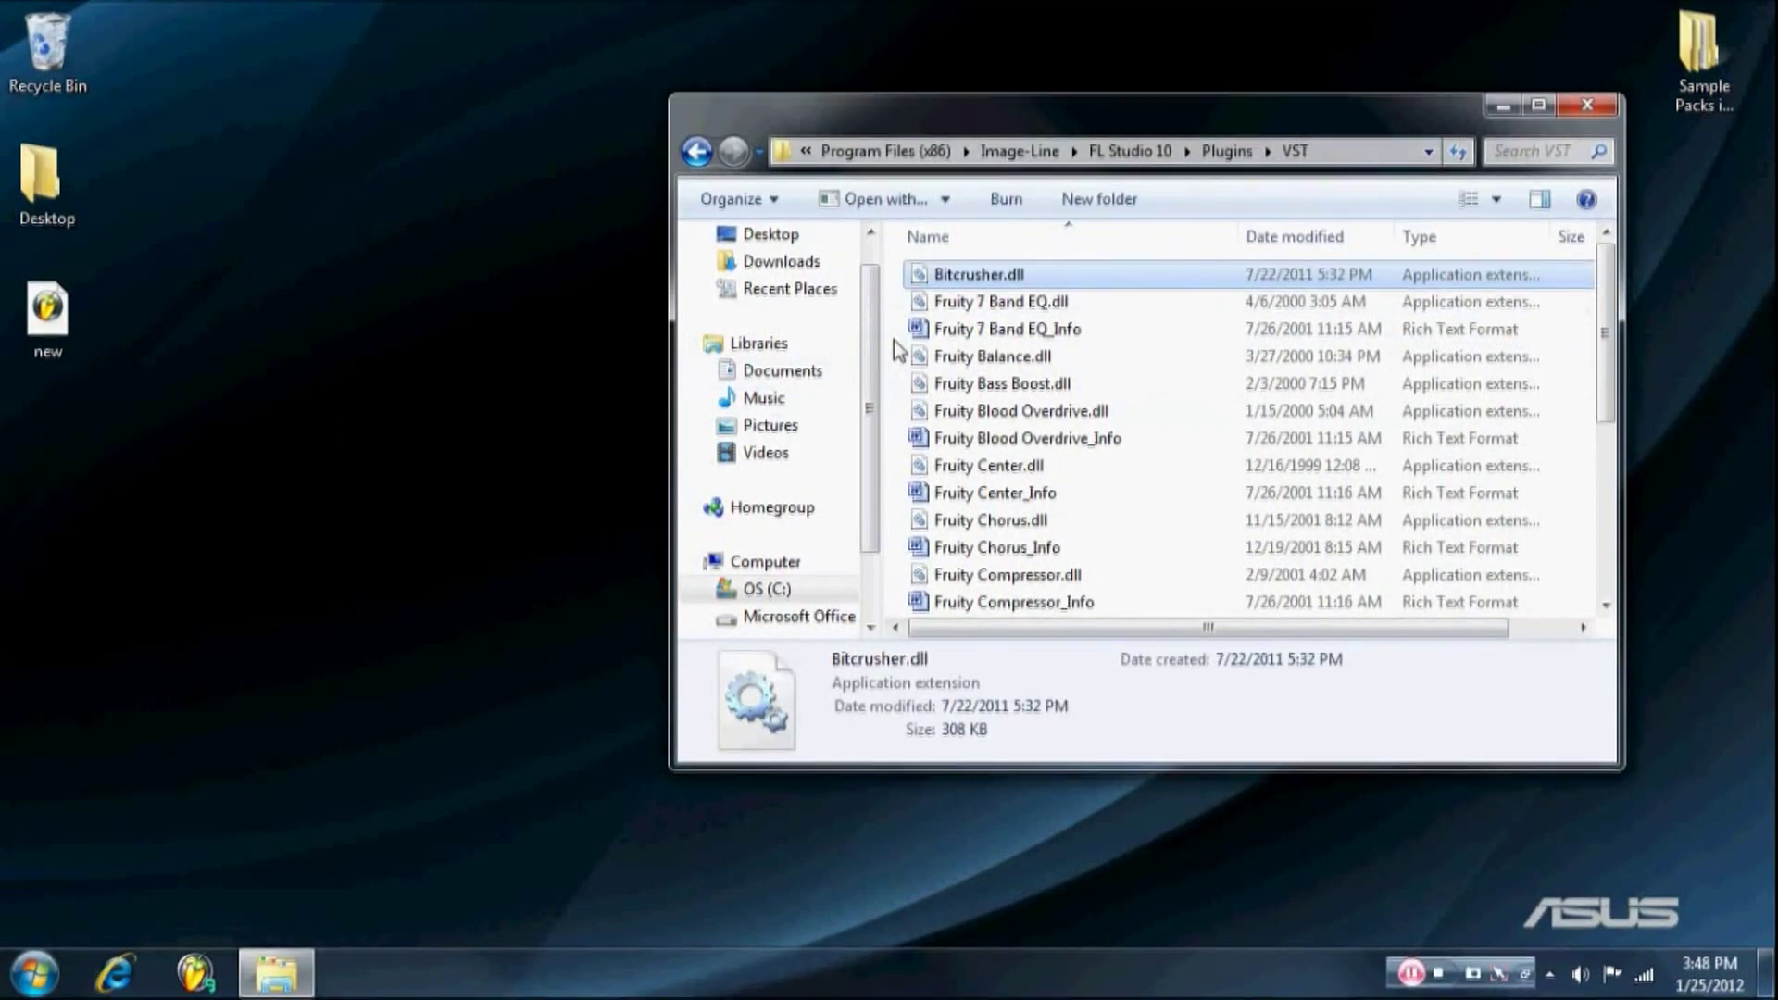
click(1608, 108)
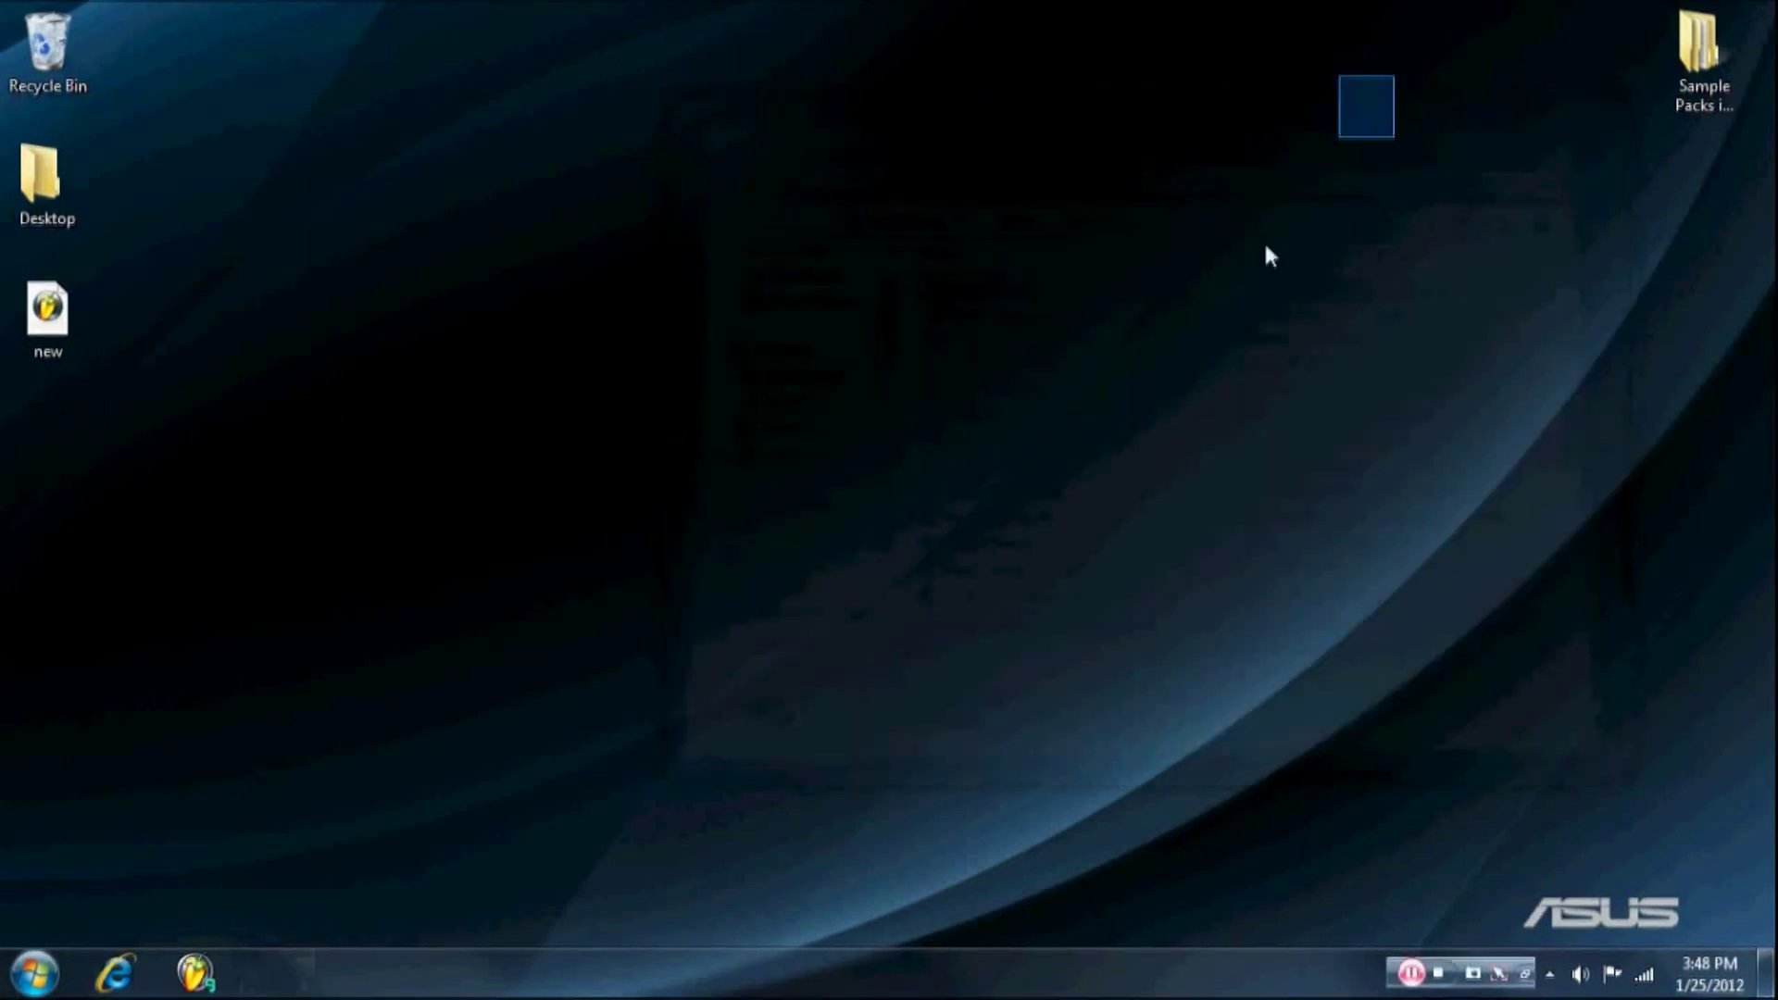
Launch FL Studio 10 with the desktop project new.flp, briefly checking the Channels add menu.
click(41, 990)
click(881, 575)
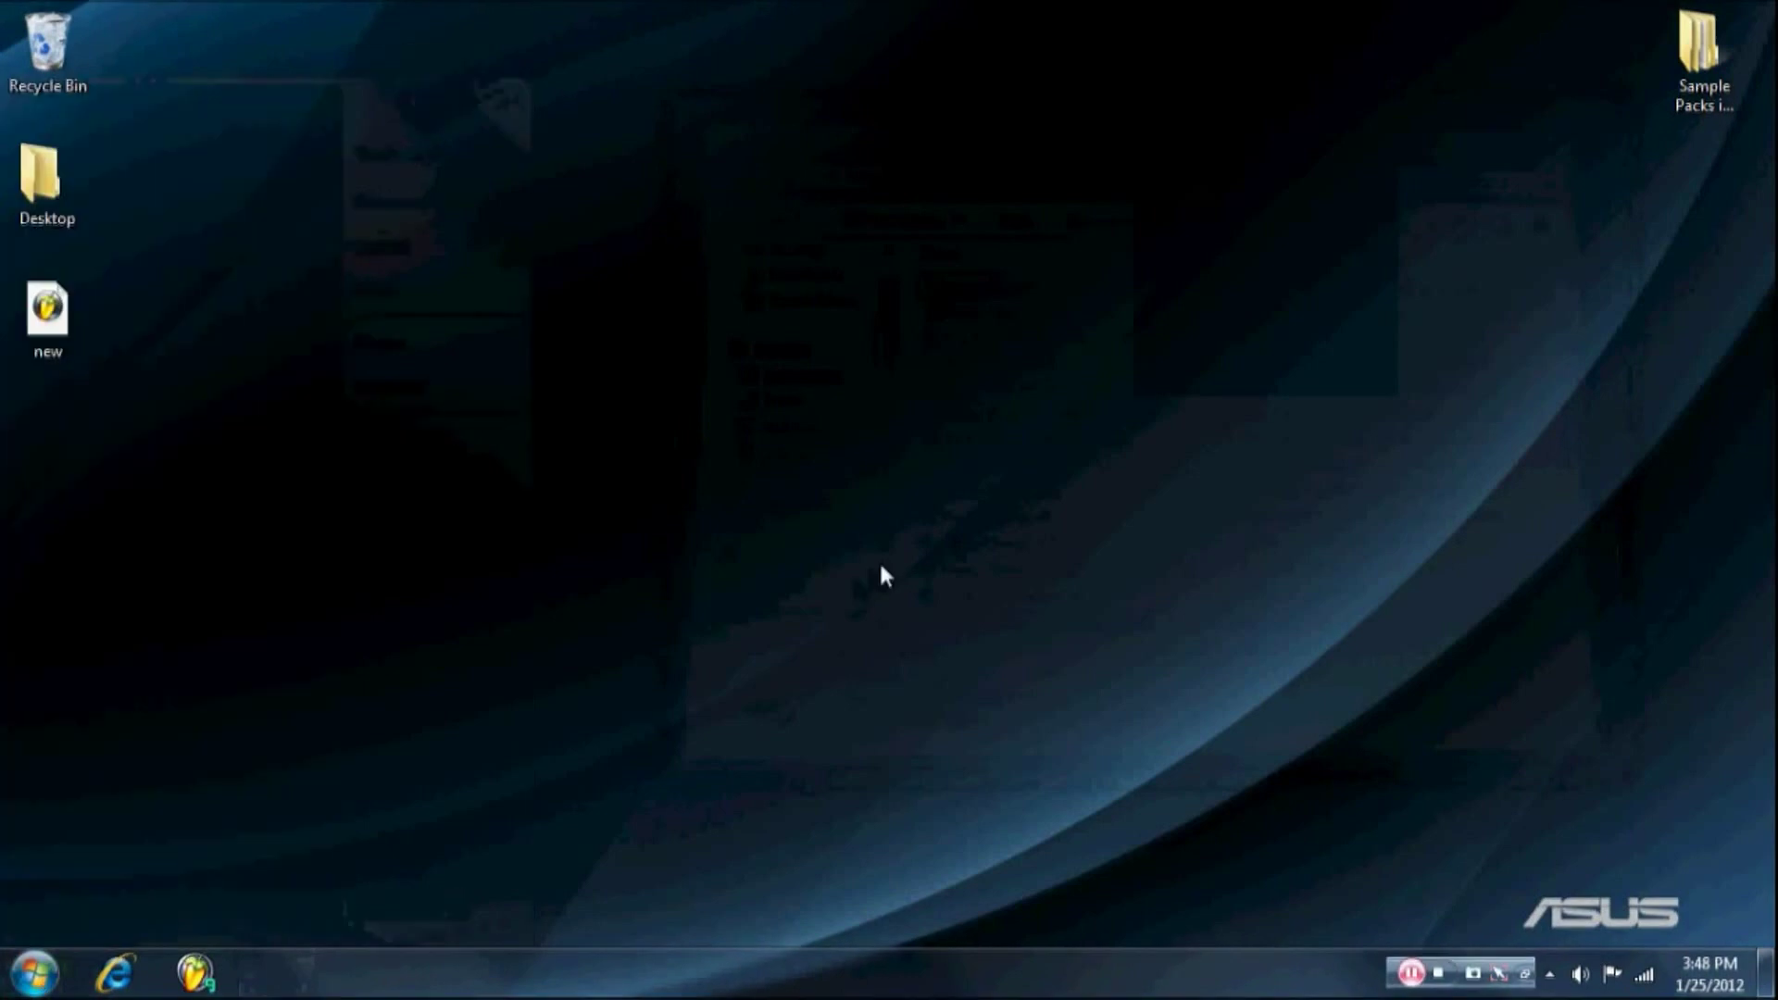
click(42, 308)
double_click(41, 308)
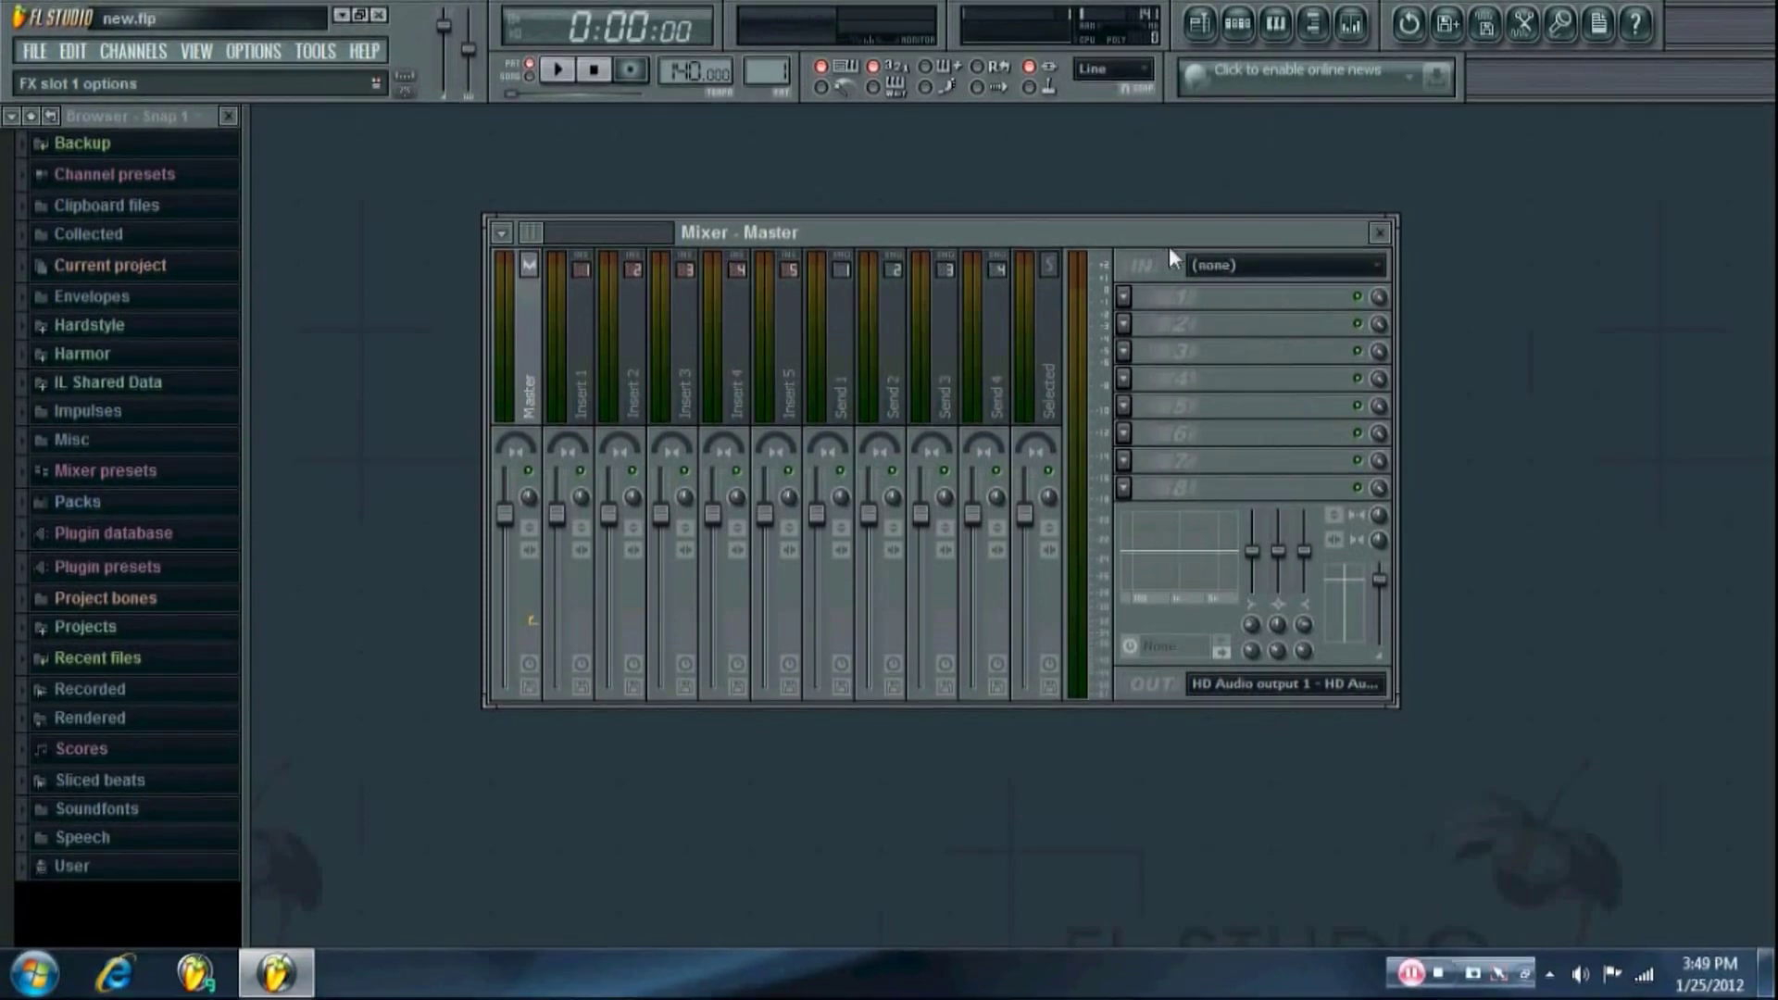
click(137, 52)
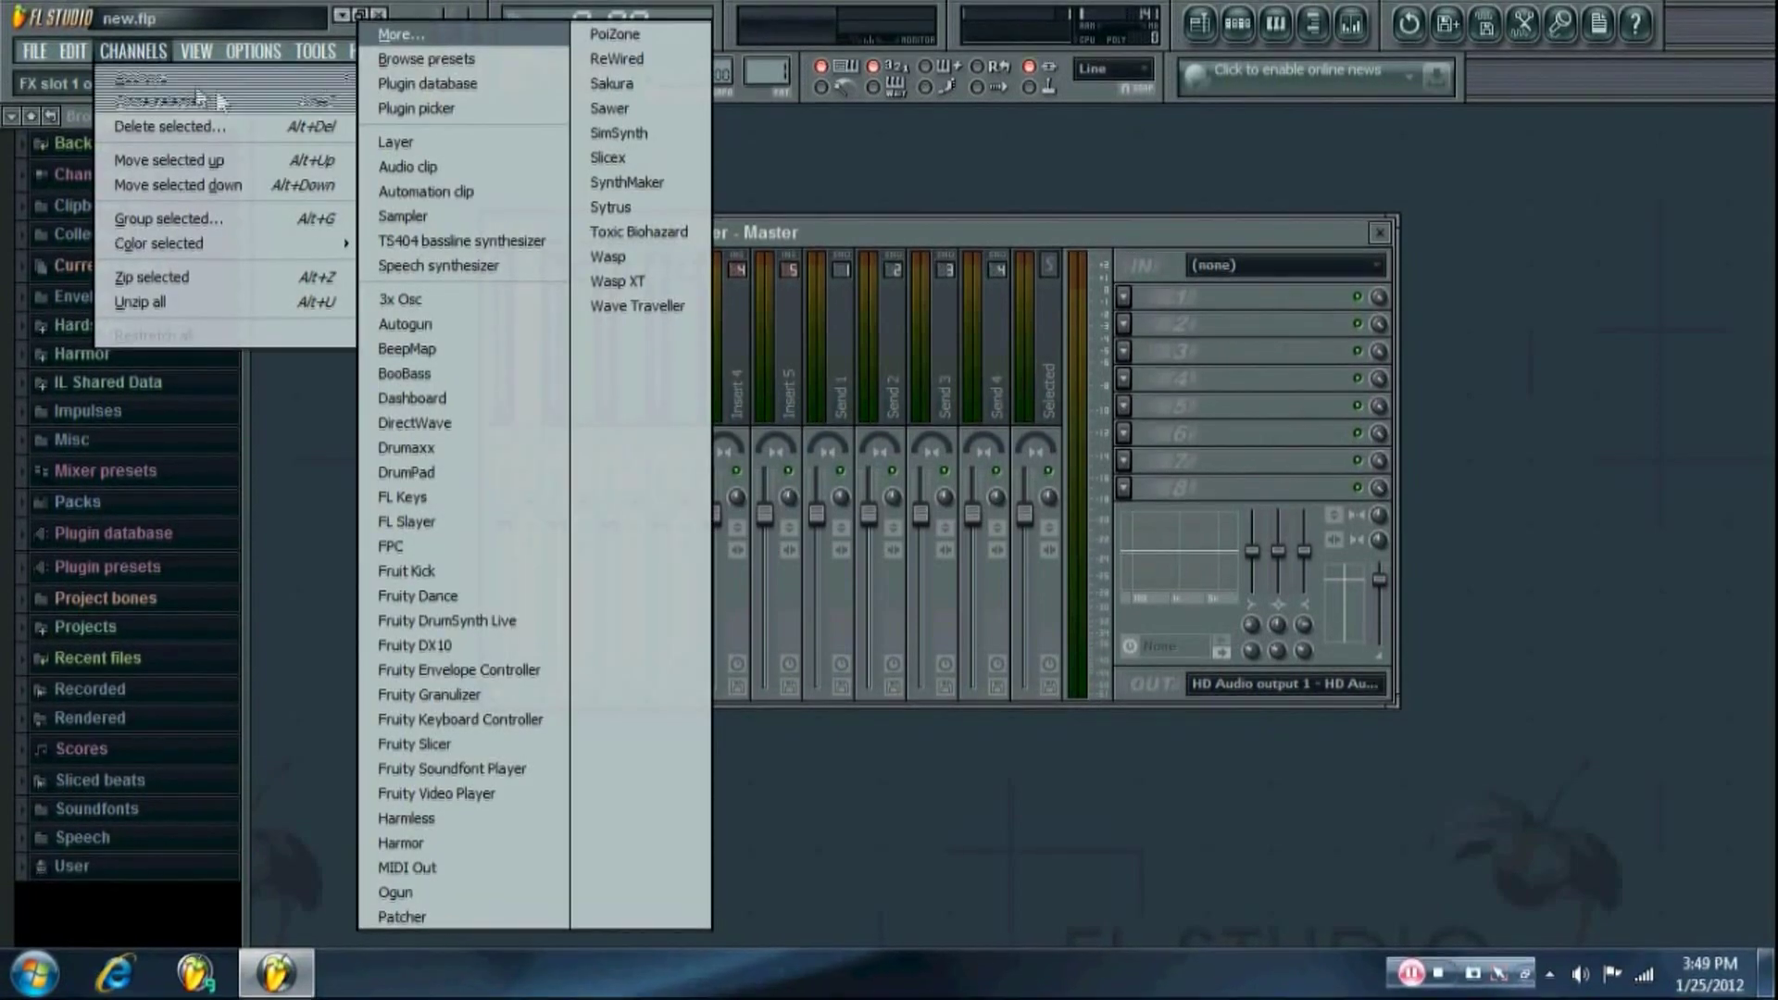
click(1033, 231)
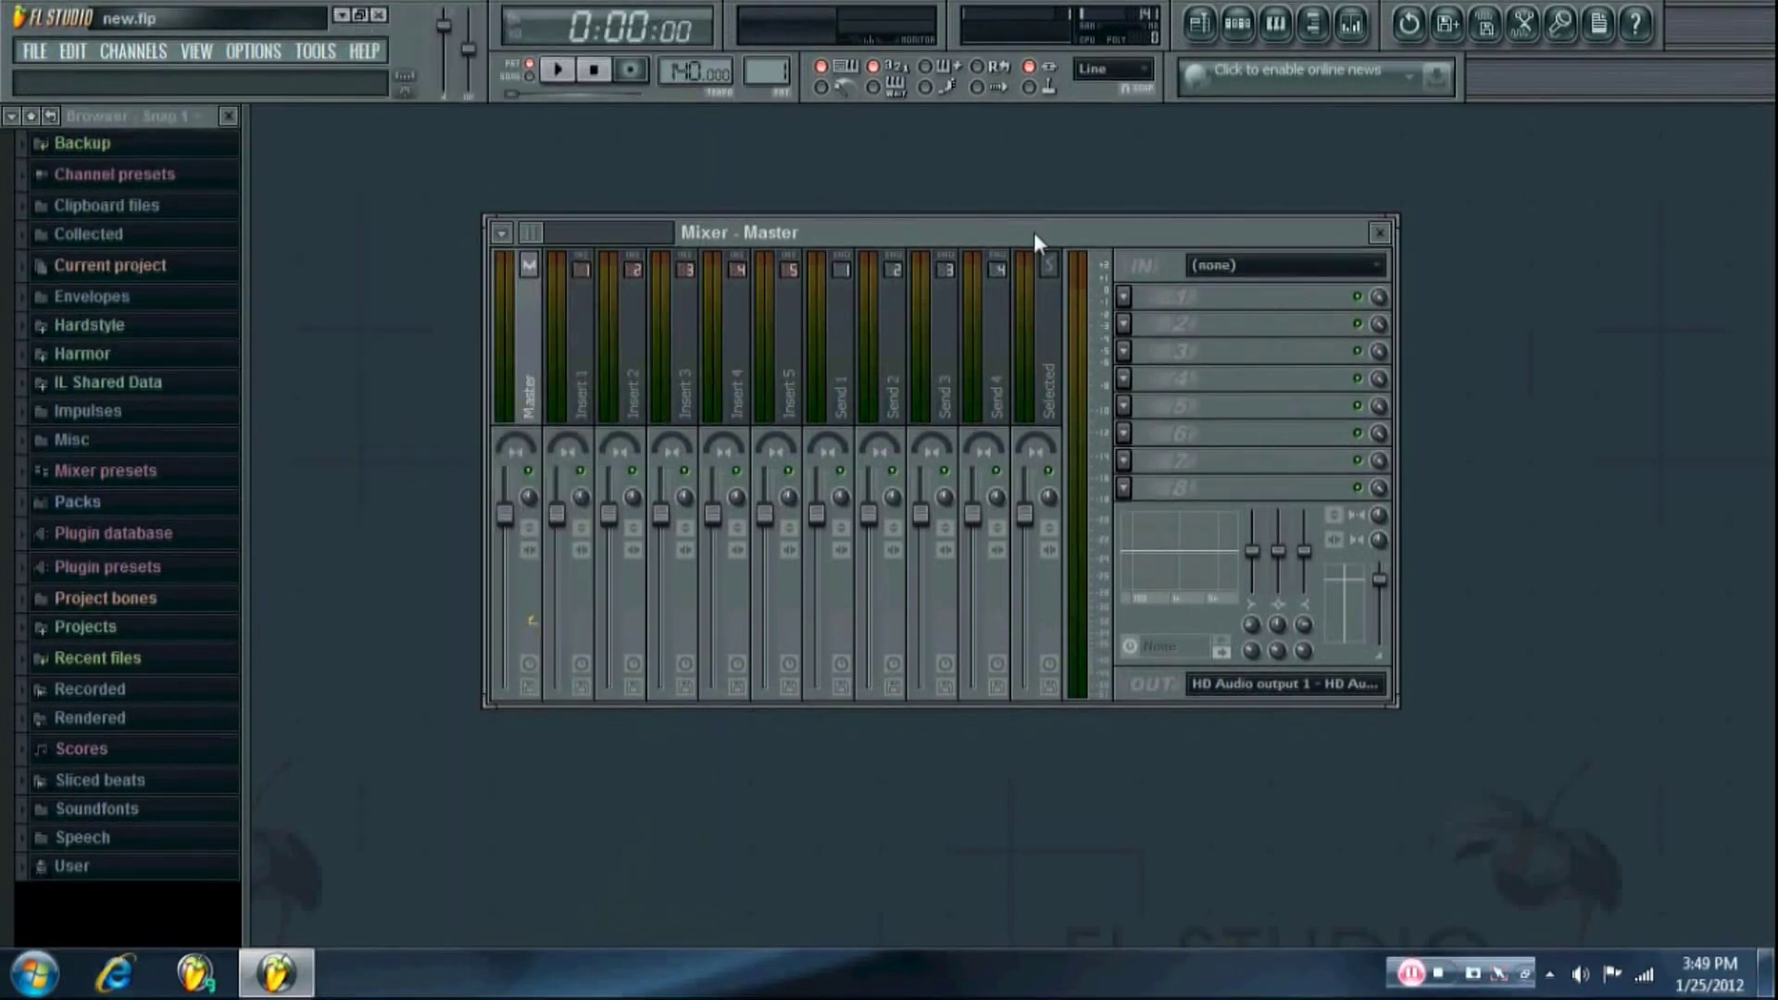
Select mixer Insert 1 and open the full plugin browser for its first effect slot.
click(839, 333)
click(581, 352)
click(1124, 296)
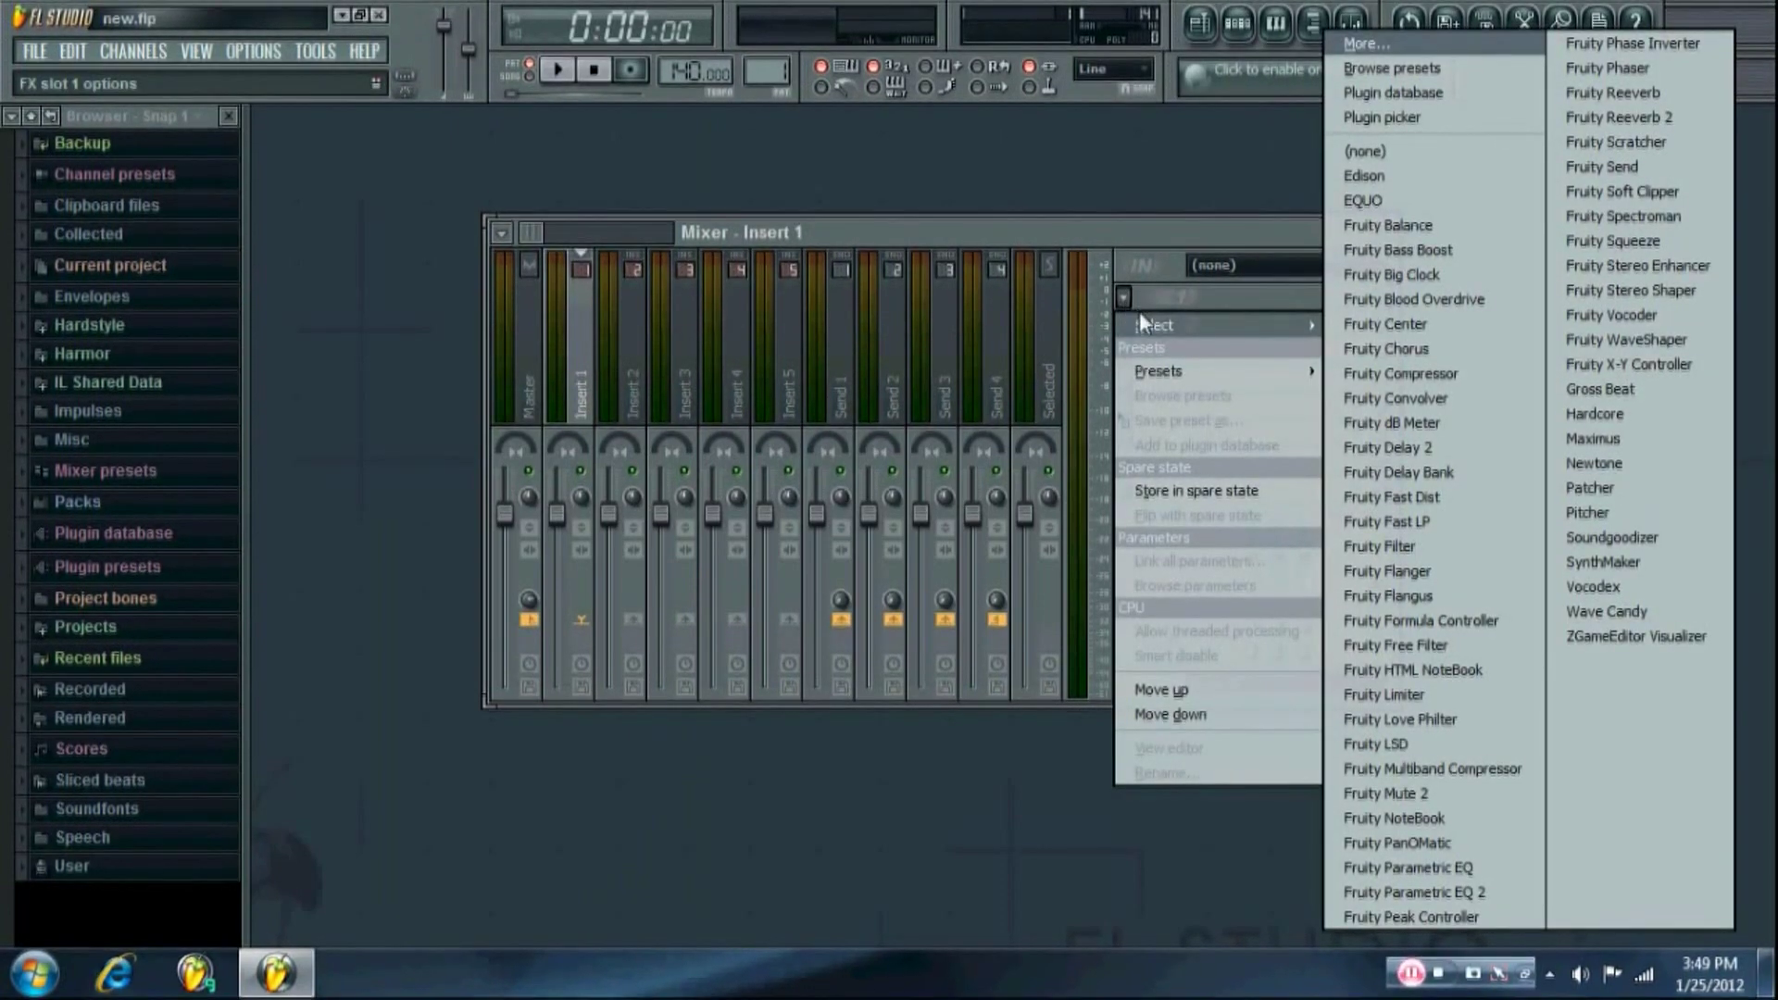
click(1367, 44)
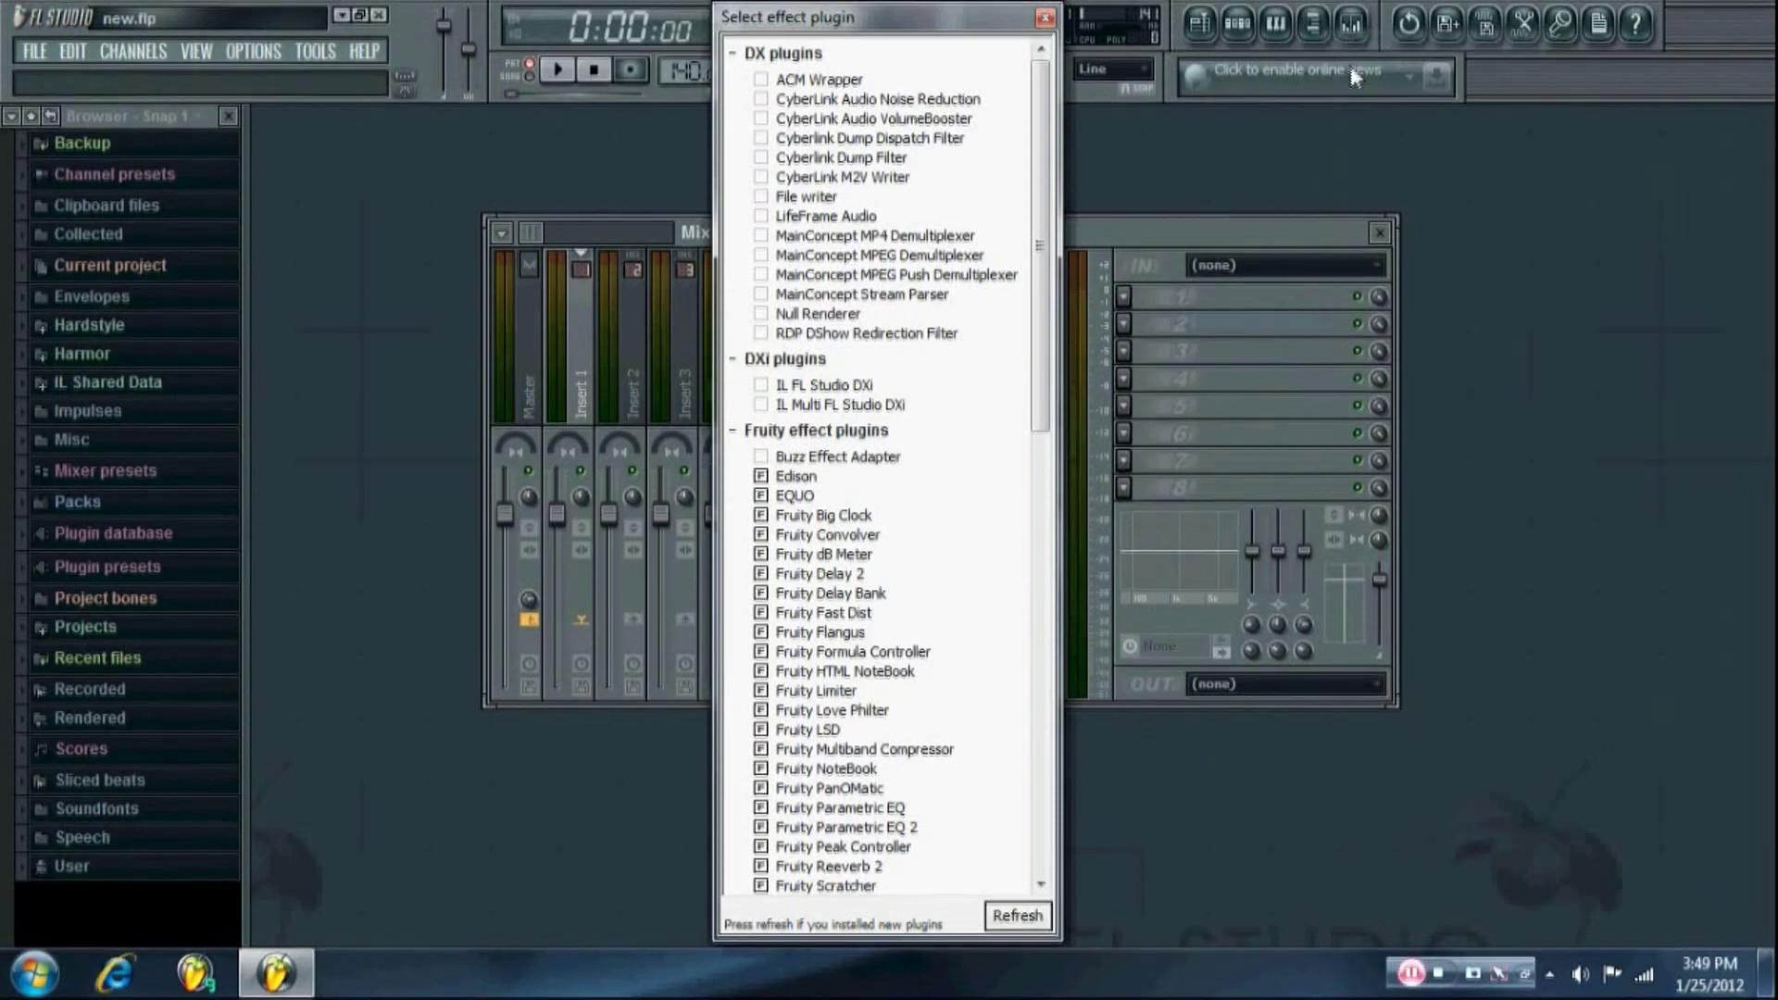
Refresh plugins with Fast scan (recommended) and check the VST list for Bitcrusher.
click(1018, 916)
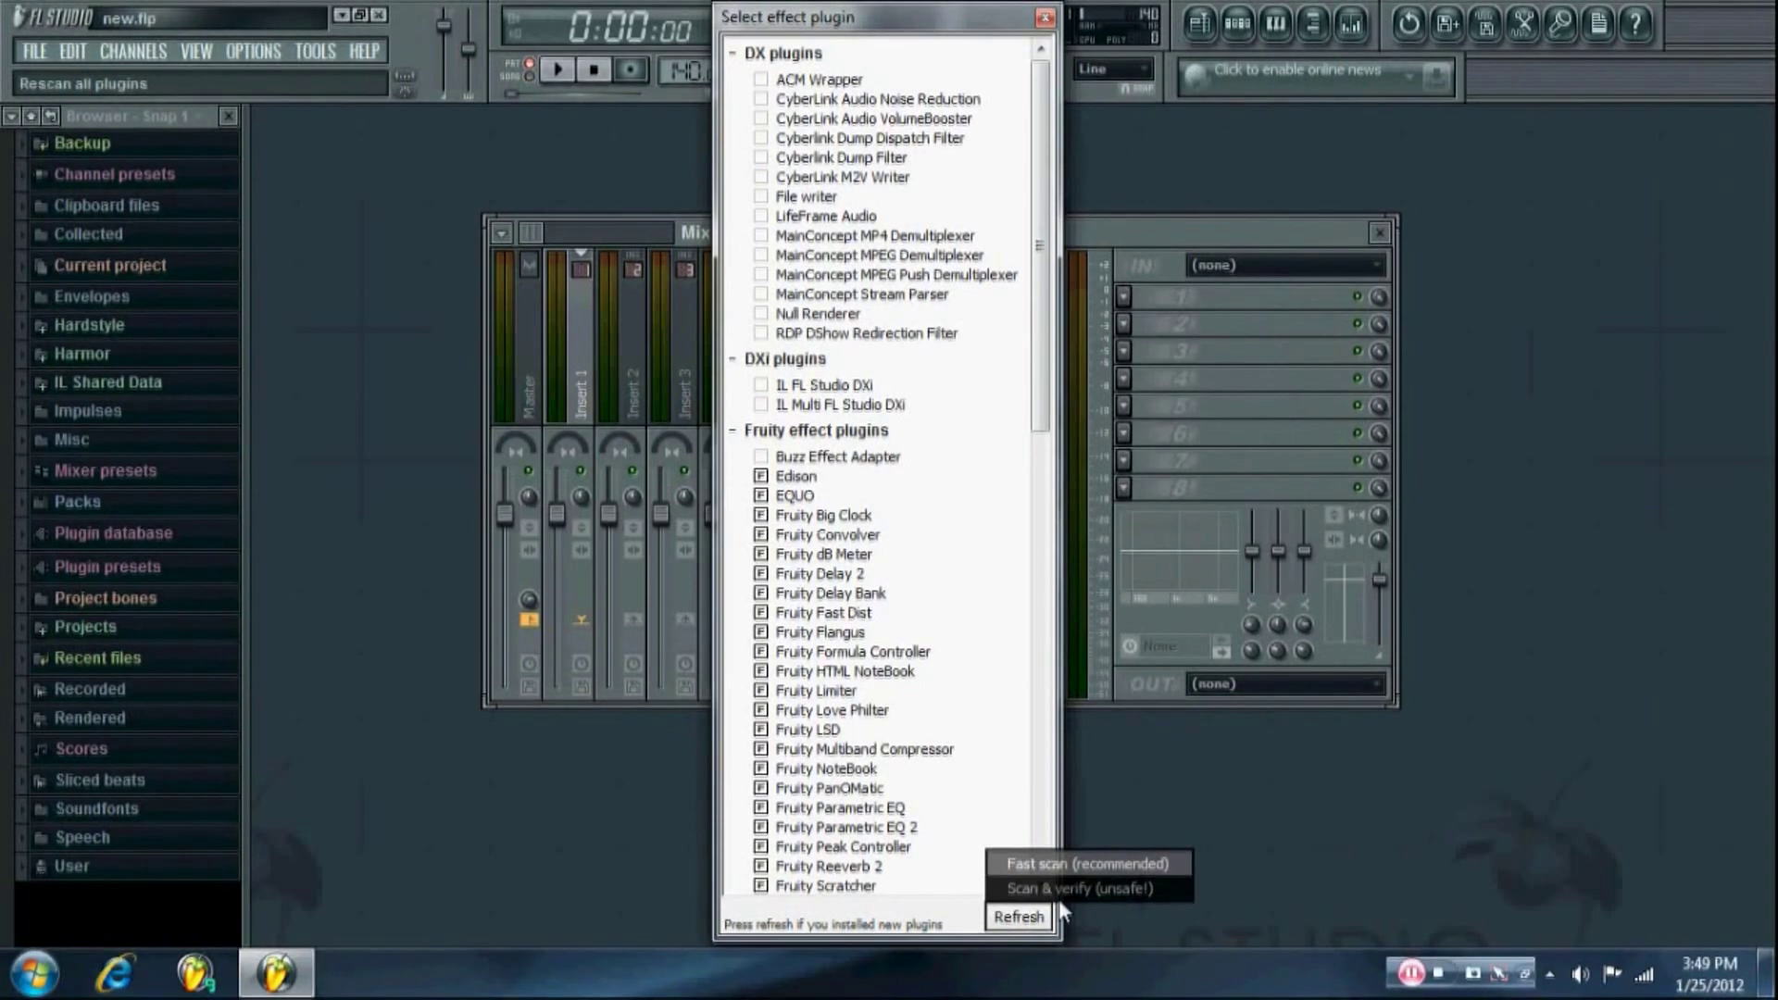
click(1095, 864)
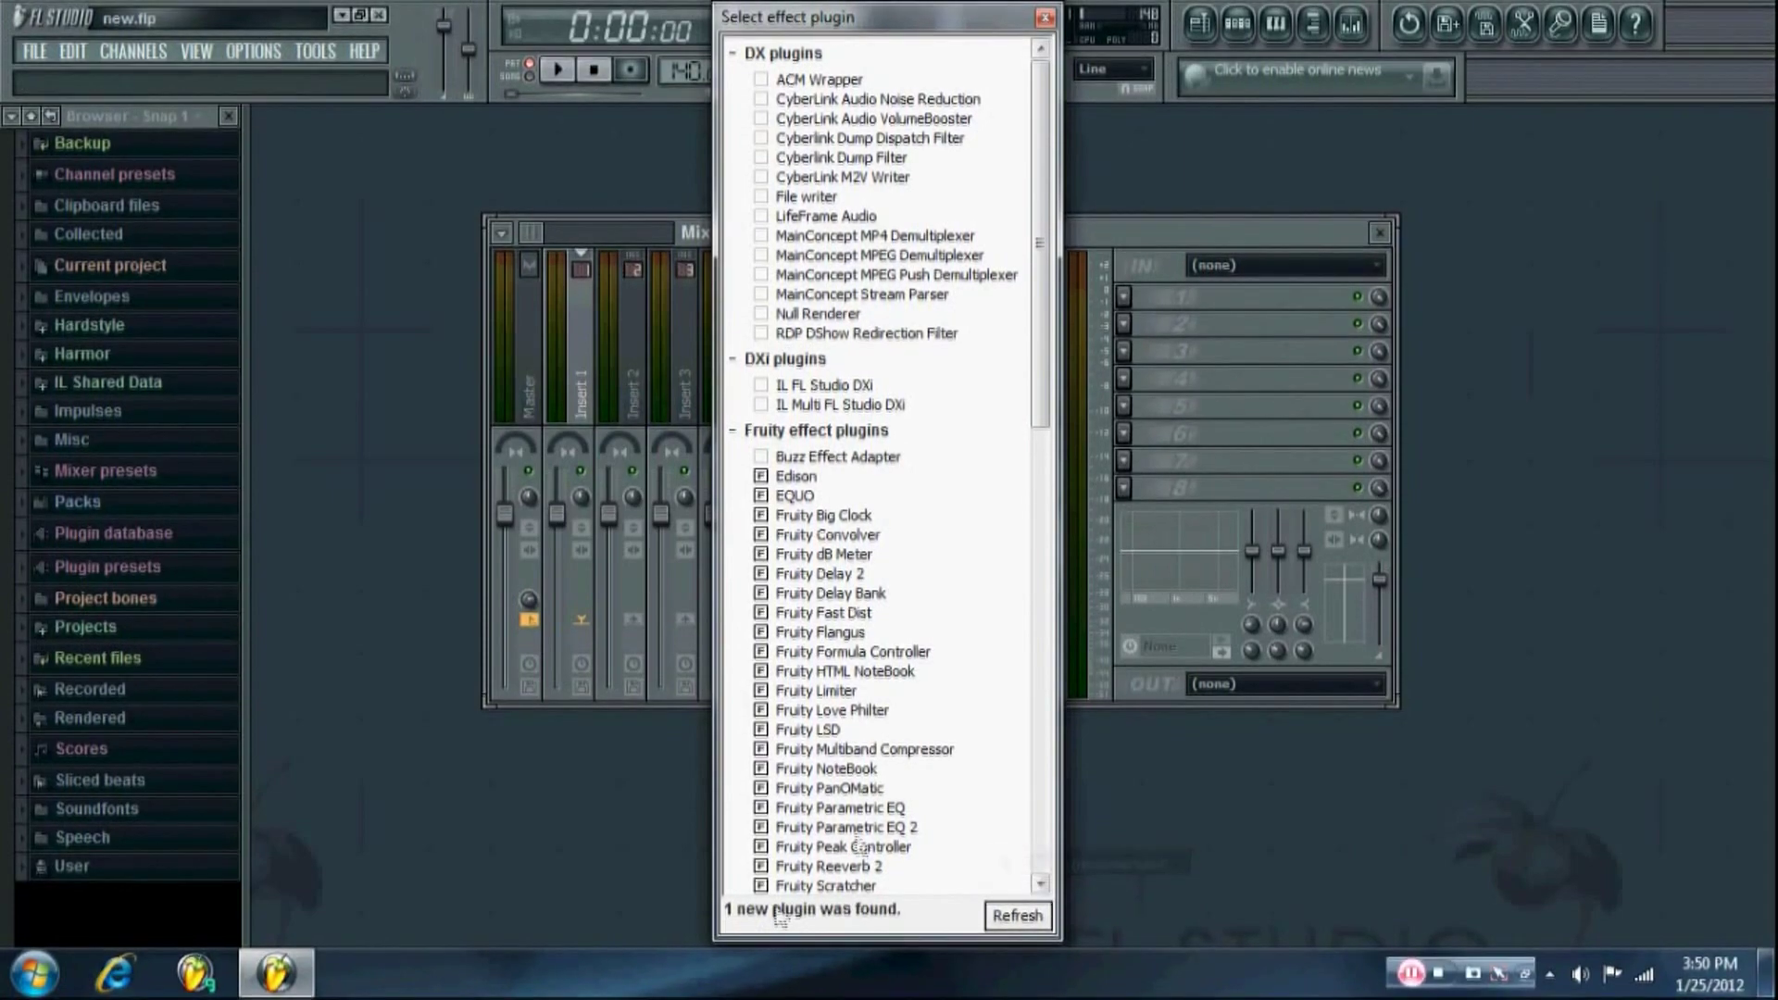
scroll(1049, 329, down, 15)
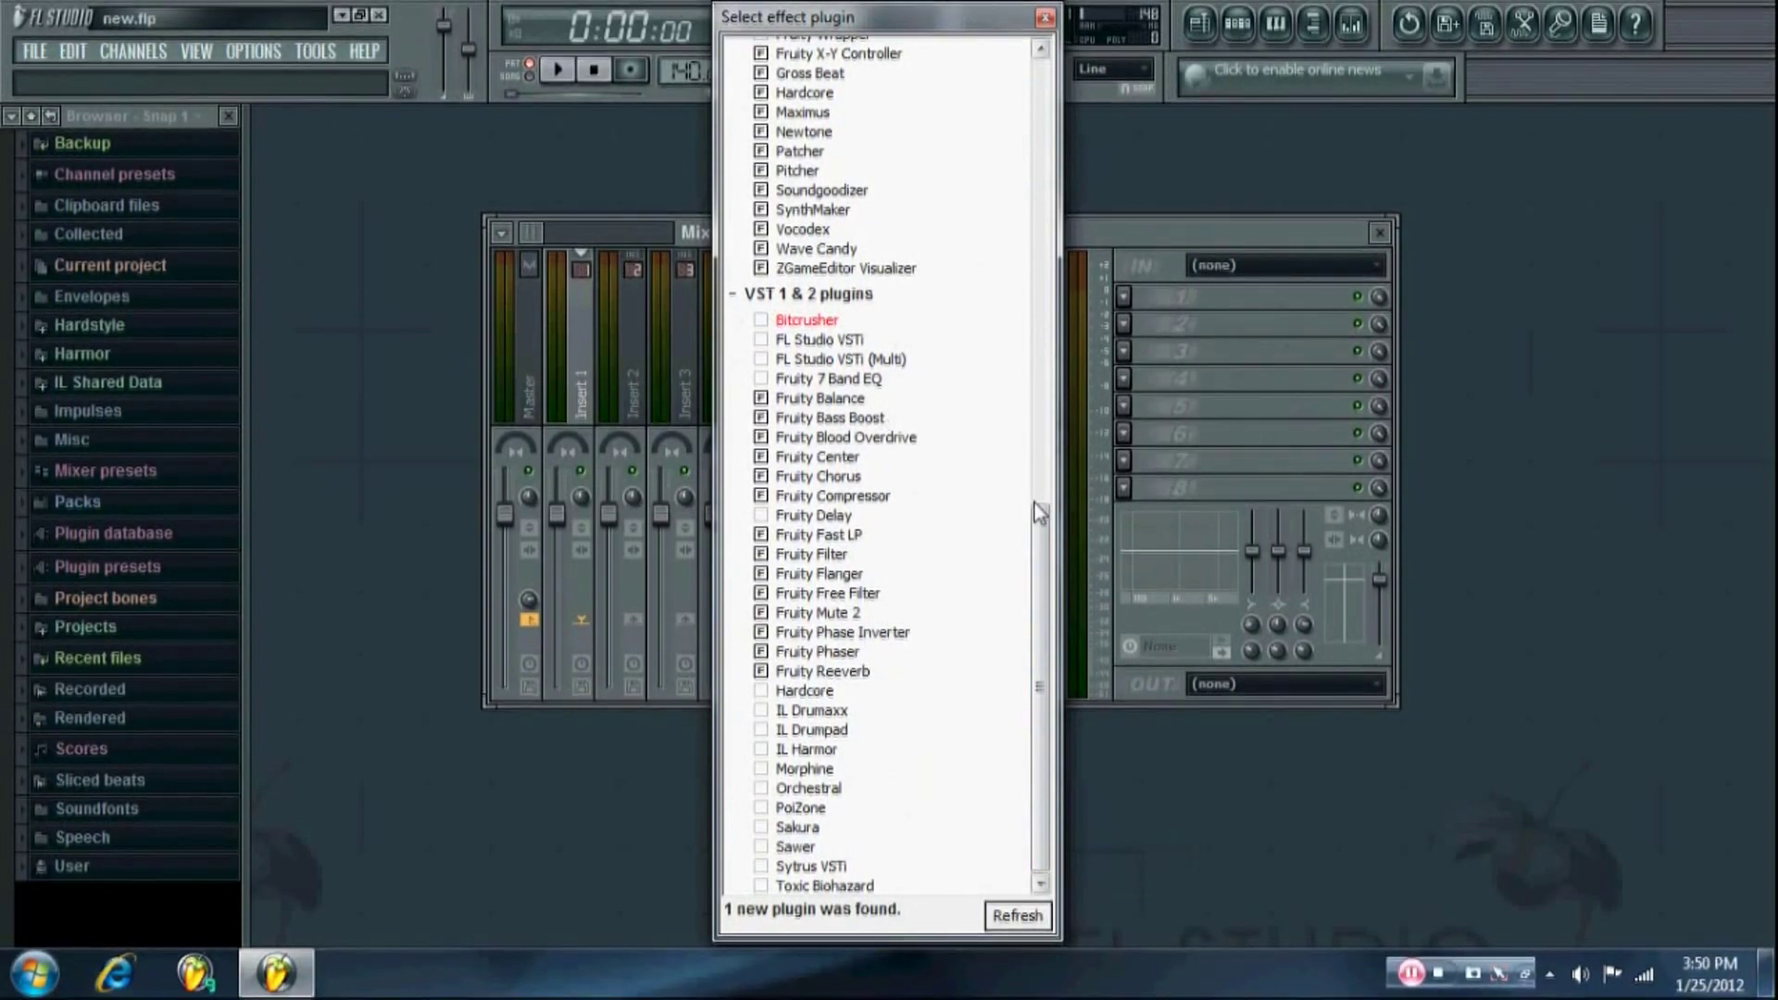
drag(1040, 509, 1043, 129)
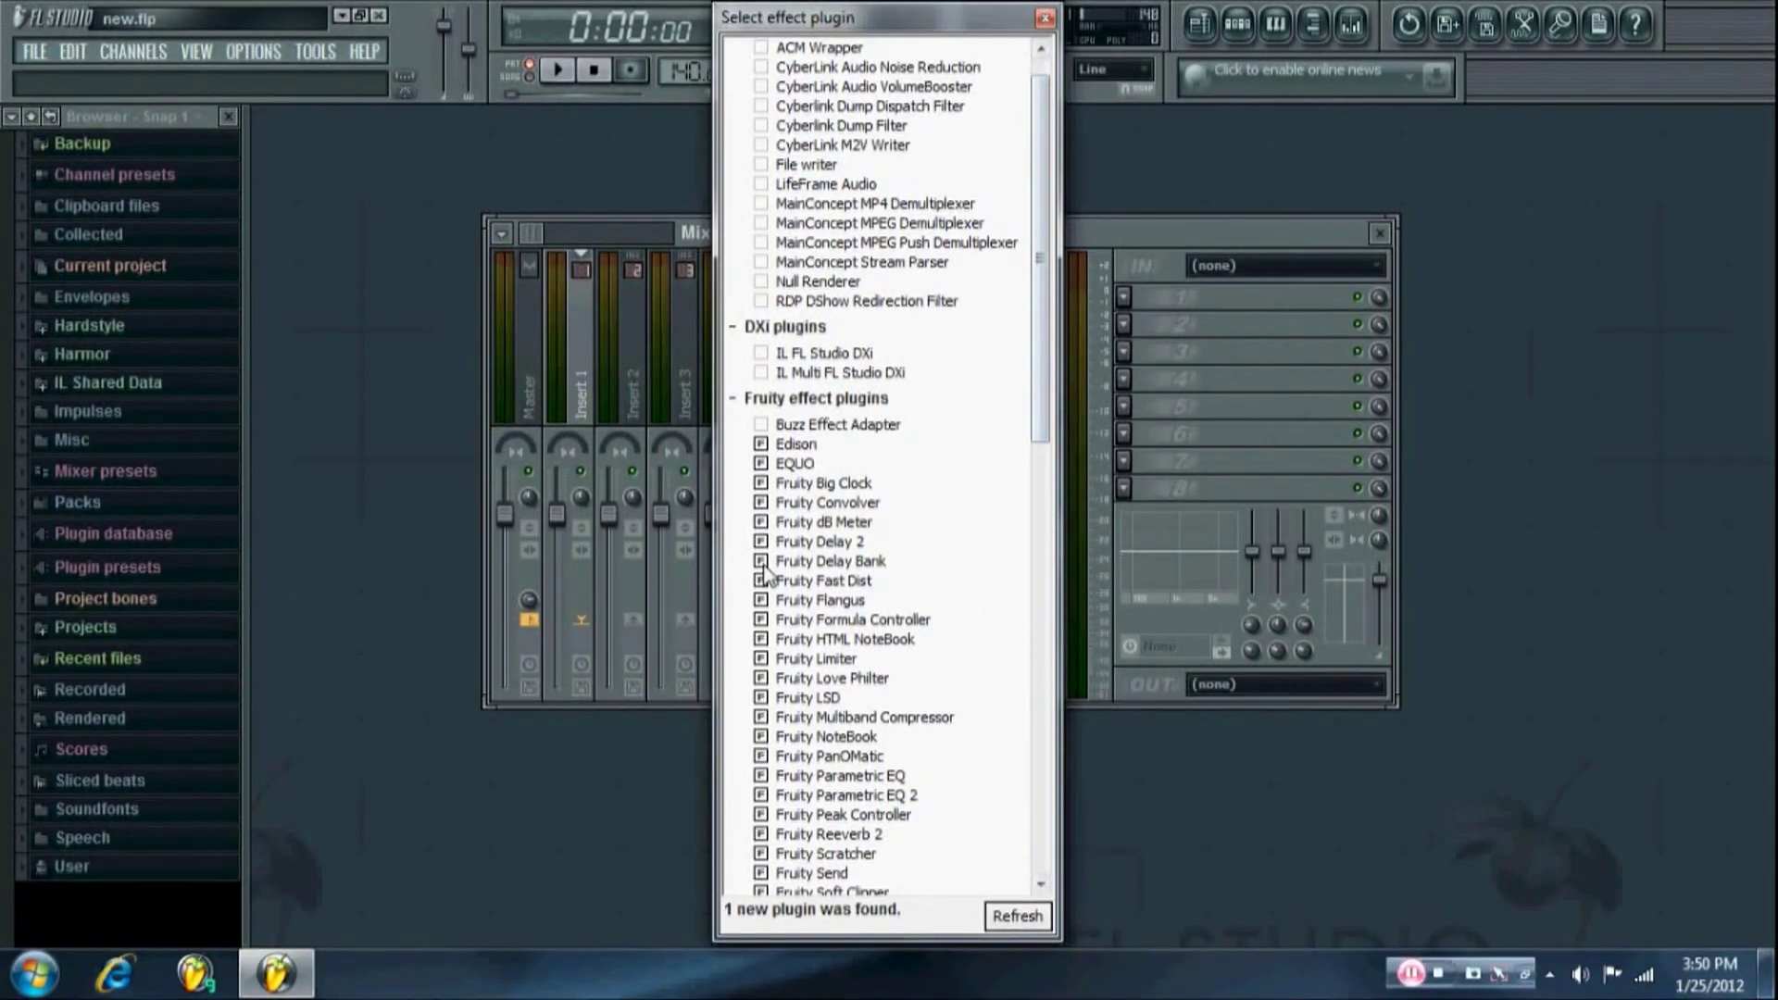
drag(1050, 297, 1049, 339)
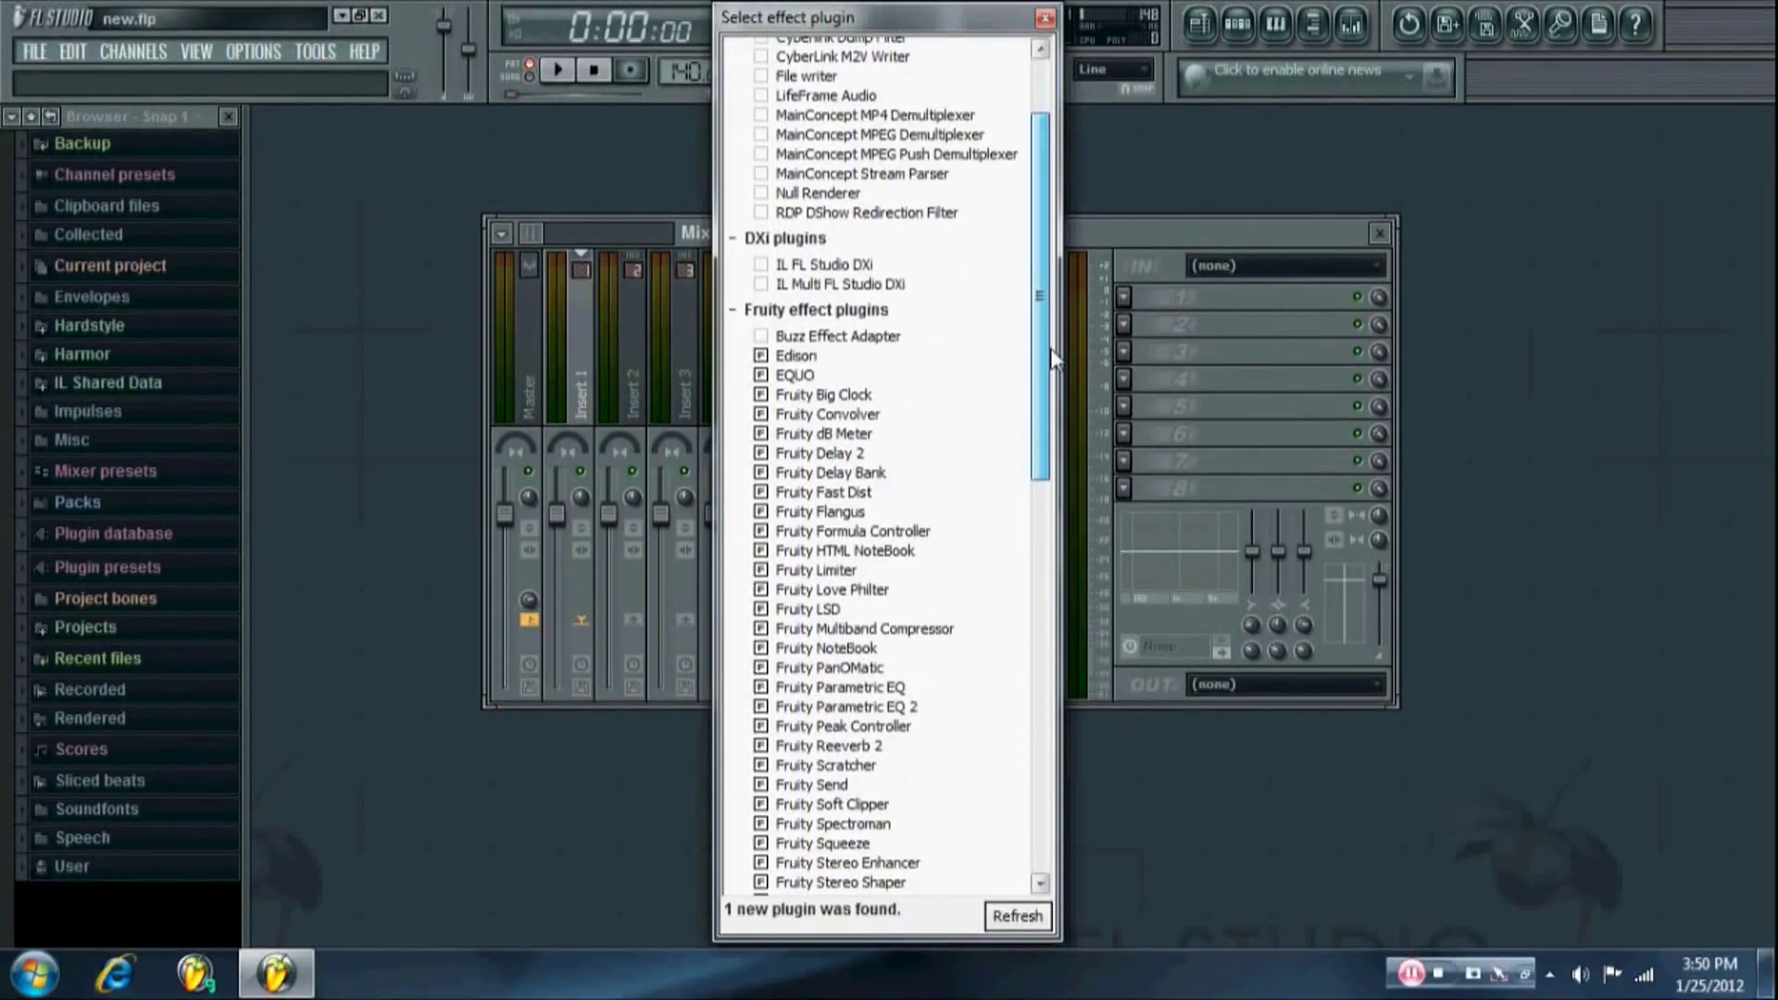
click(1045, 20)
click(1124, 296)
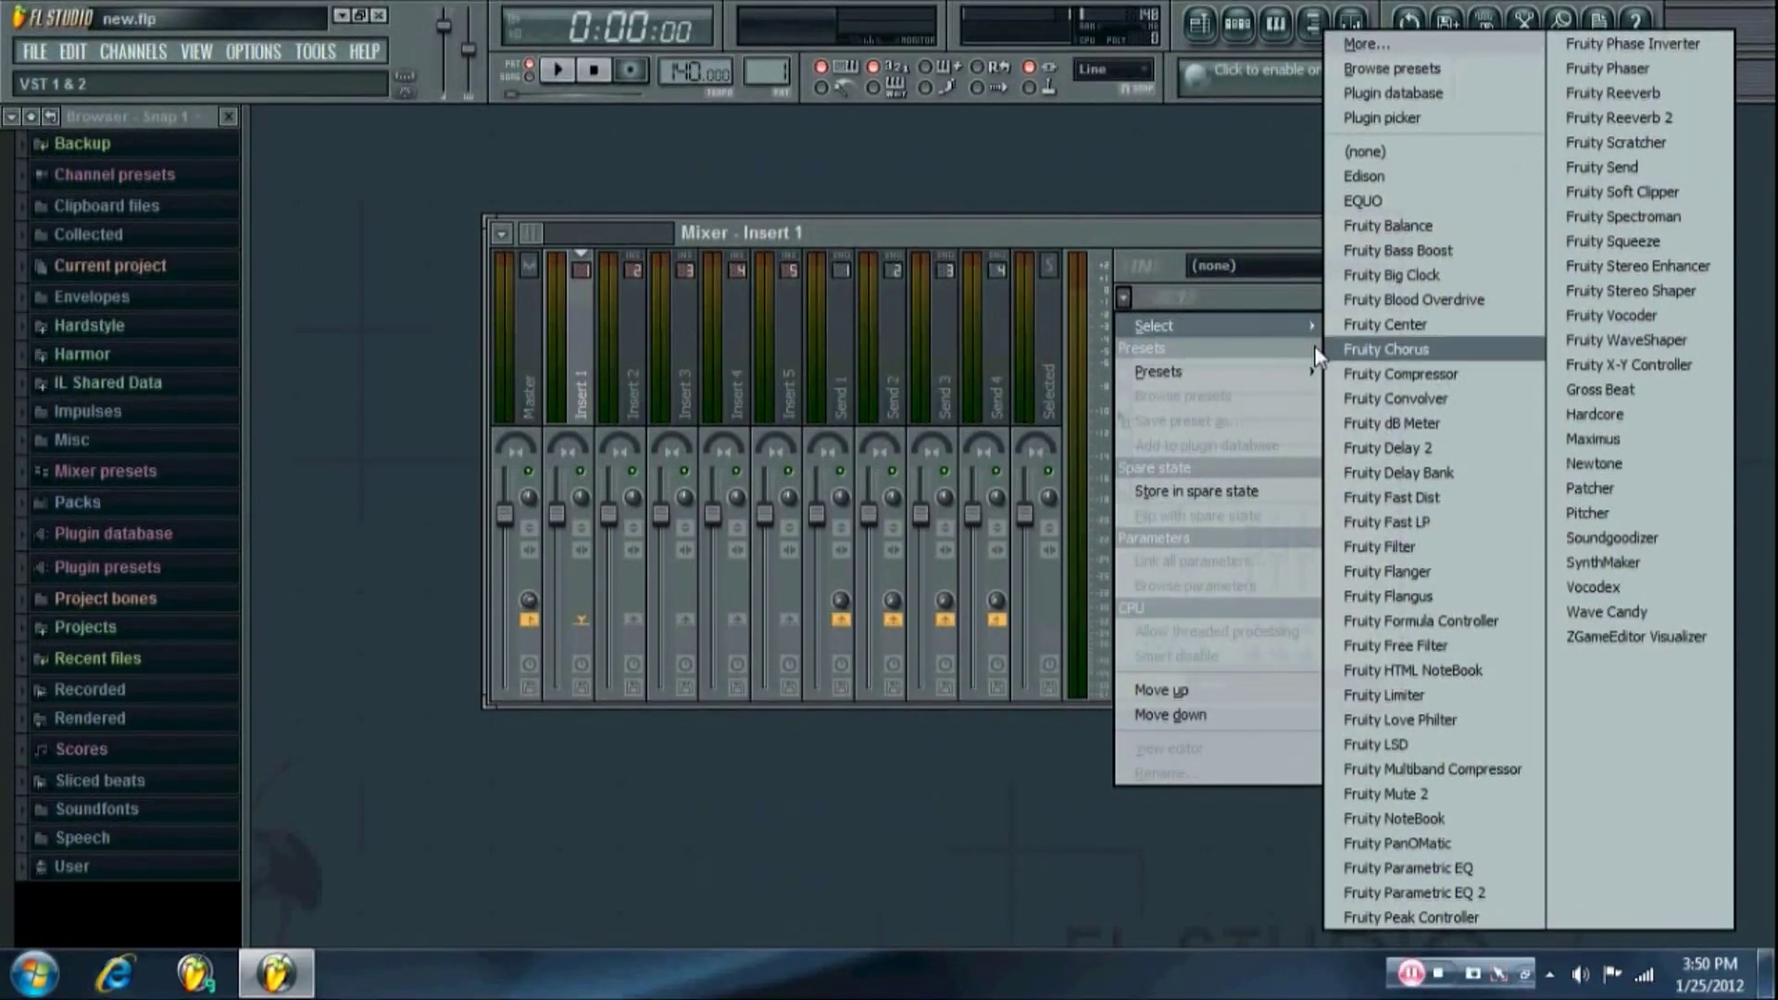
Tick Bitcrusher under VST 1 & 2 plugins in slot 1's effect plugin browser.
click(1175, 214)
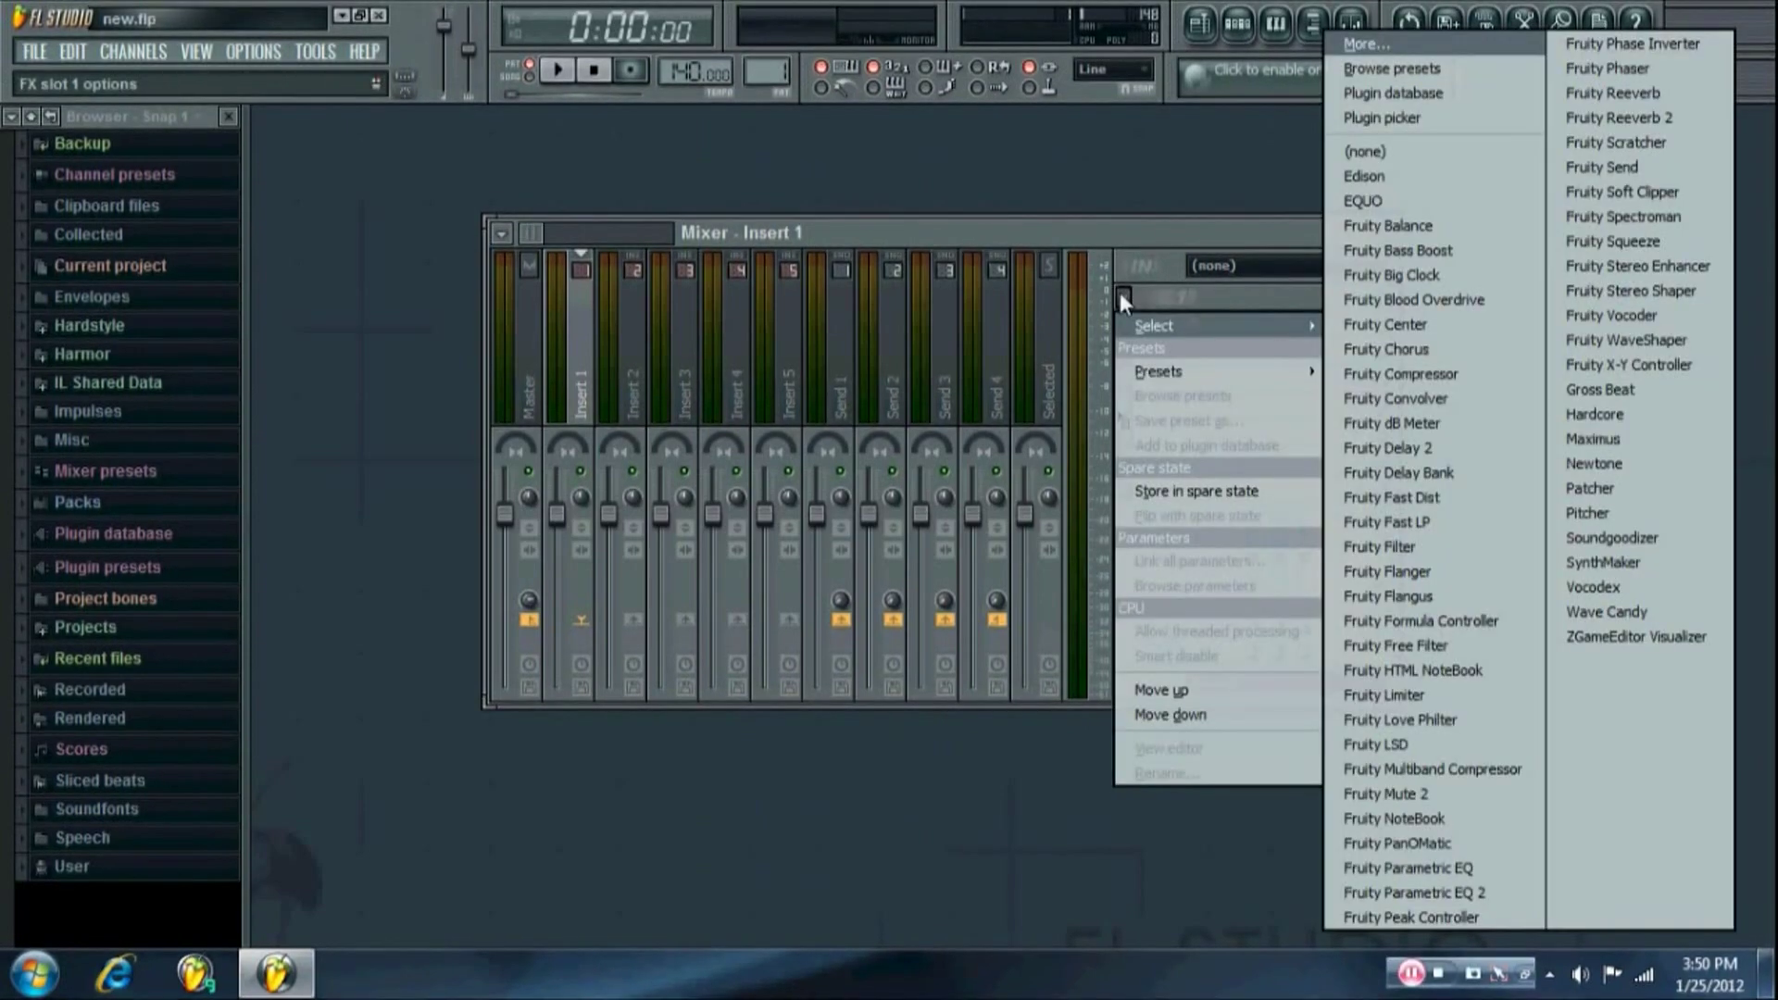
click(1121, 294)
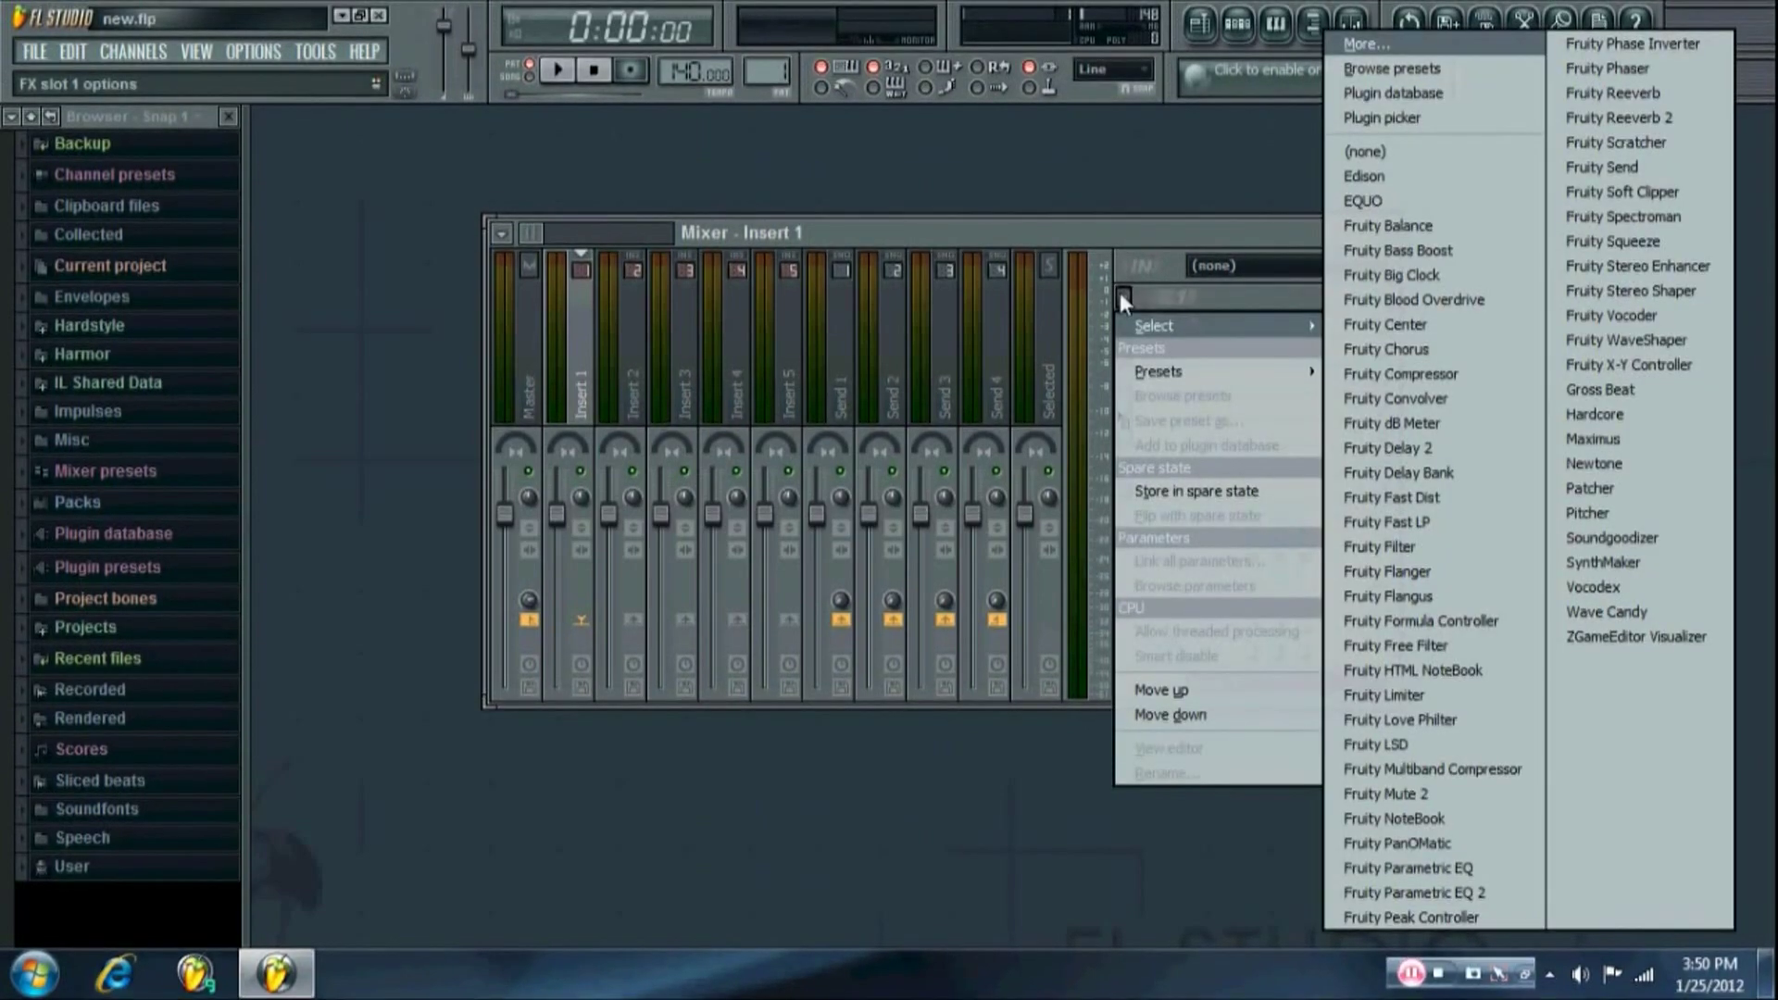
click(1359, 48)
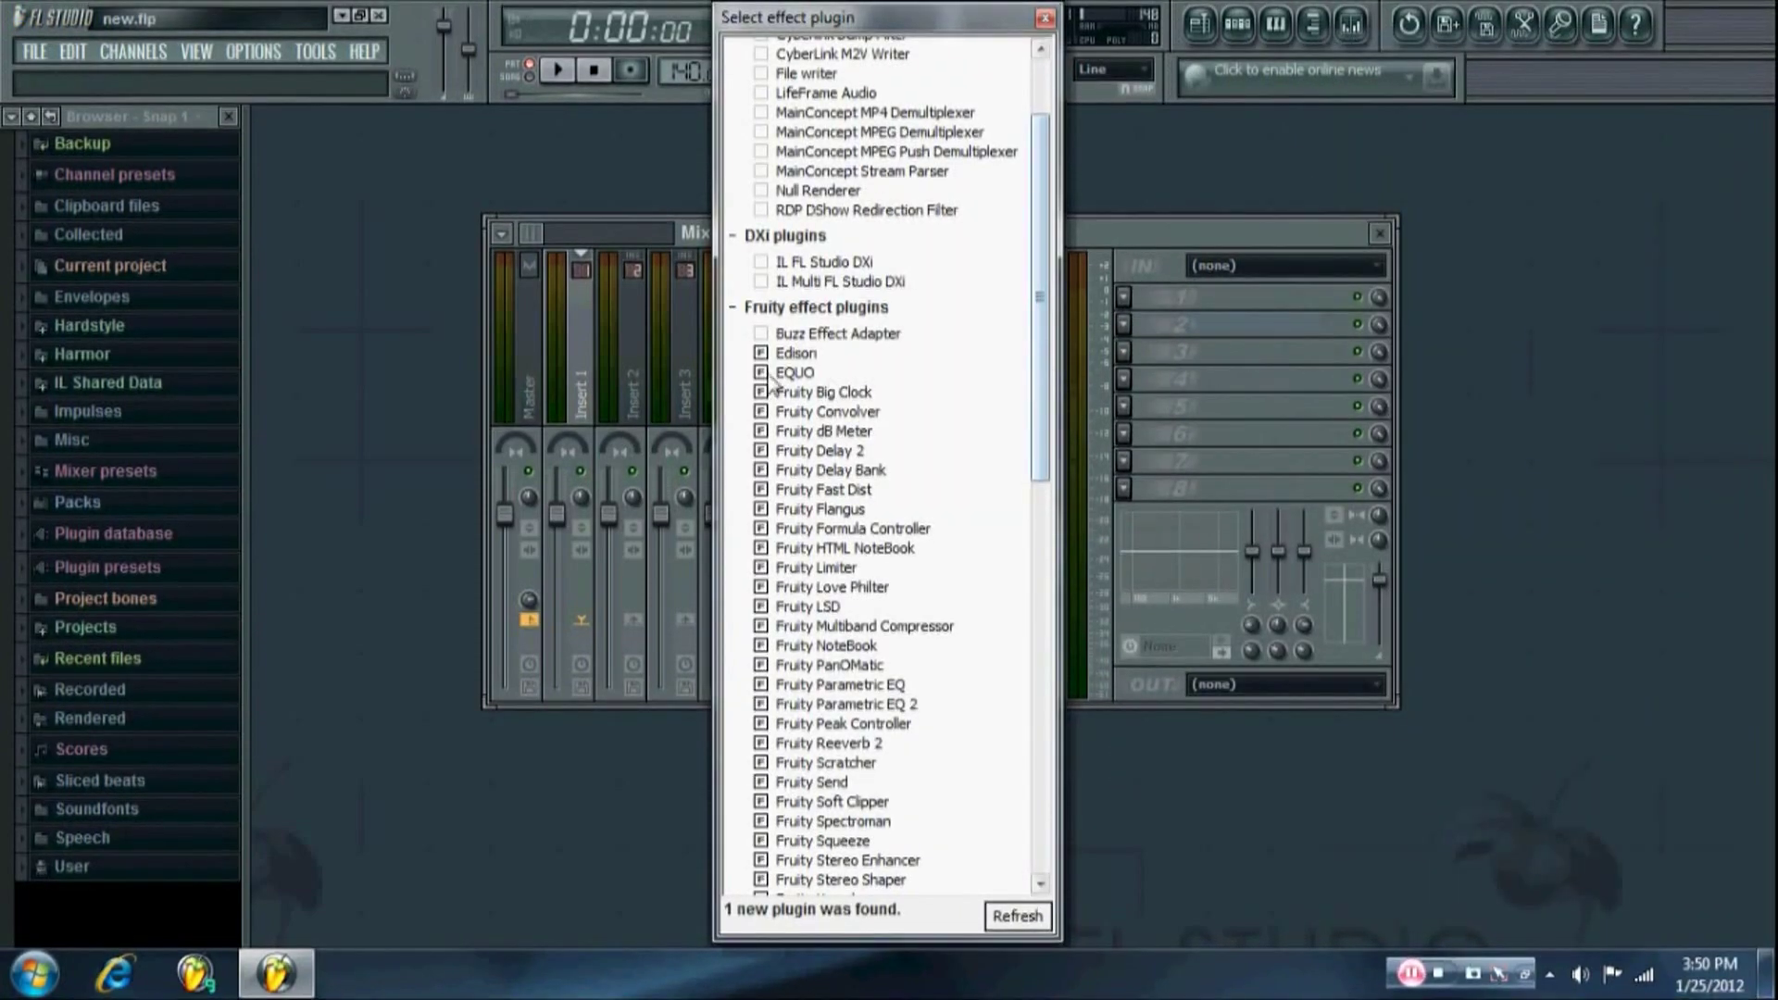
scroll(785, 450, down, 1)
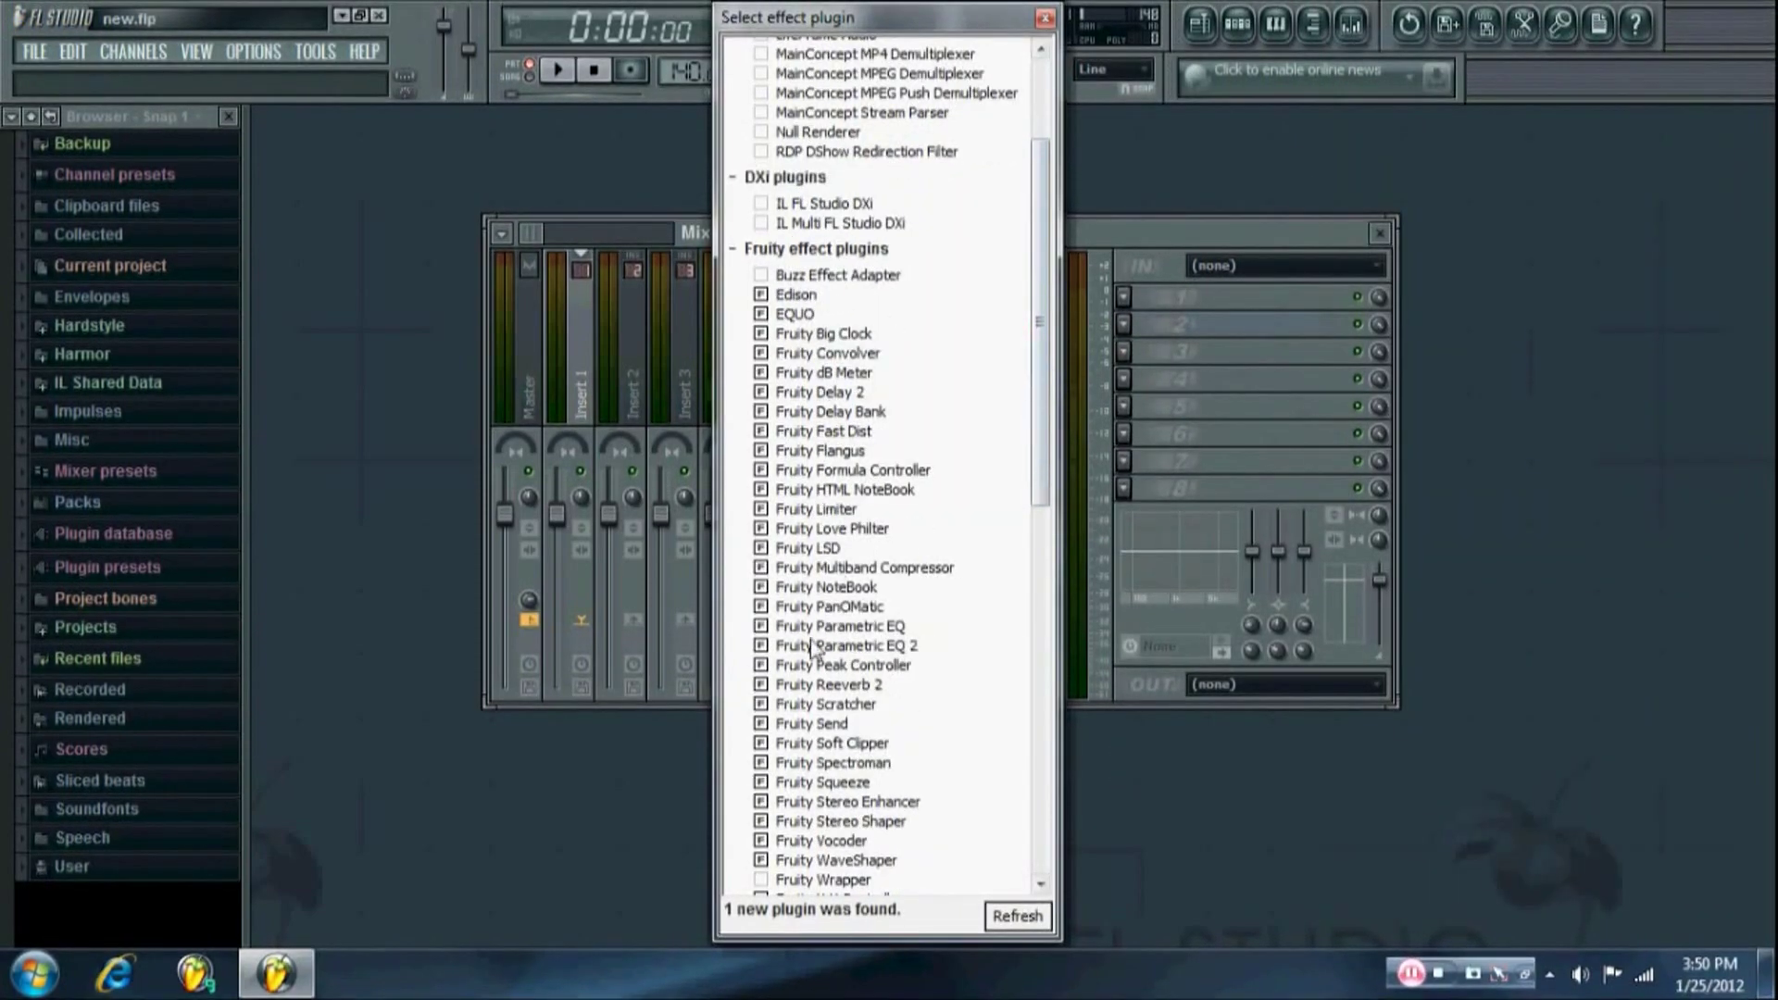
click(761, 549)
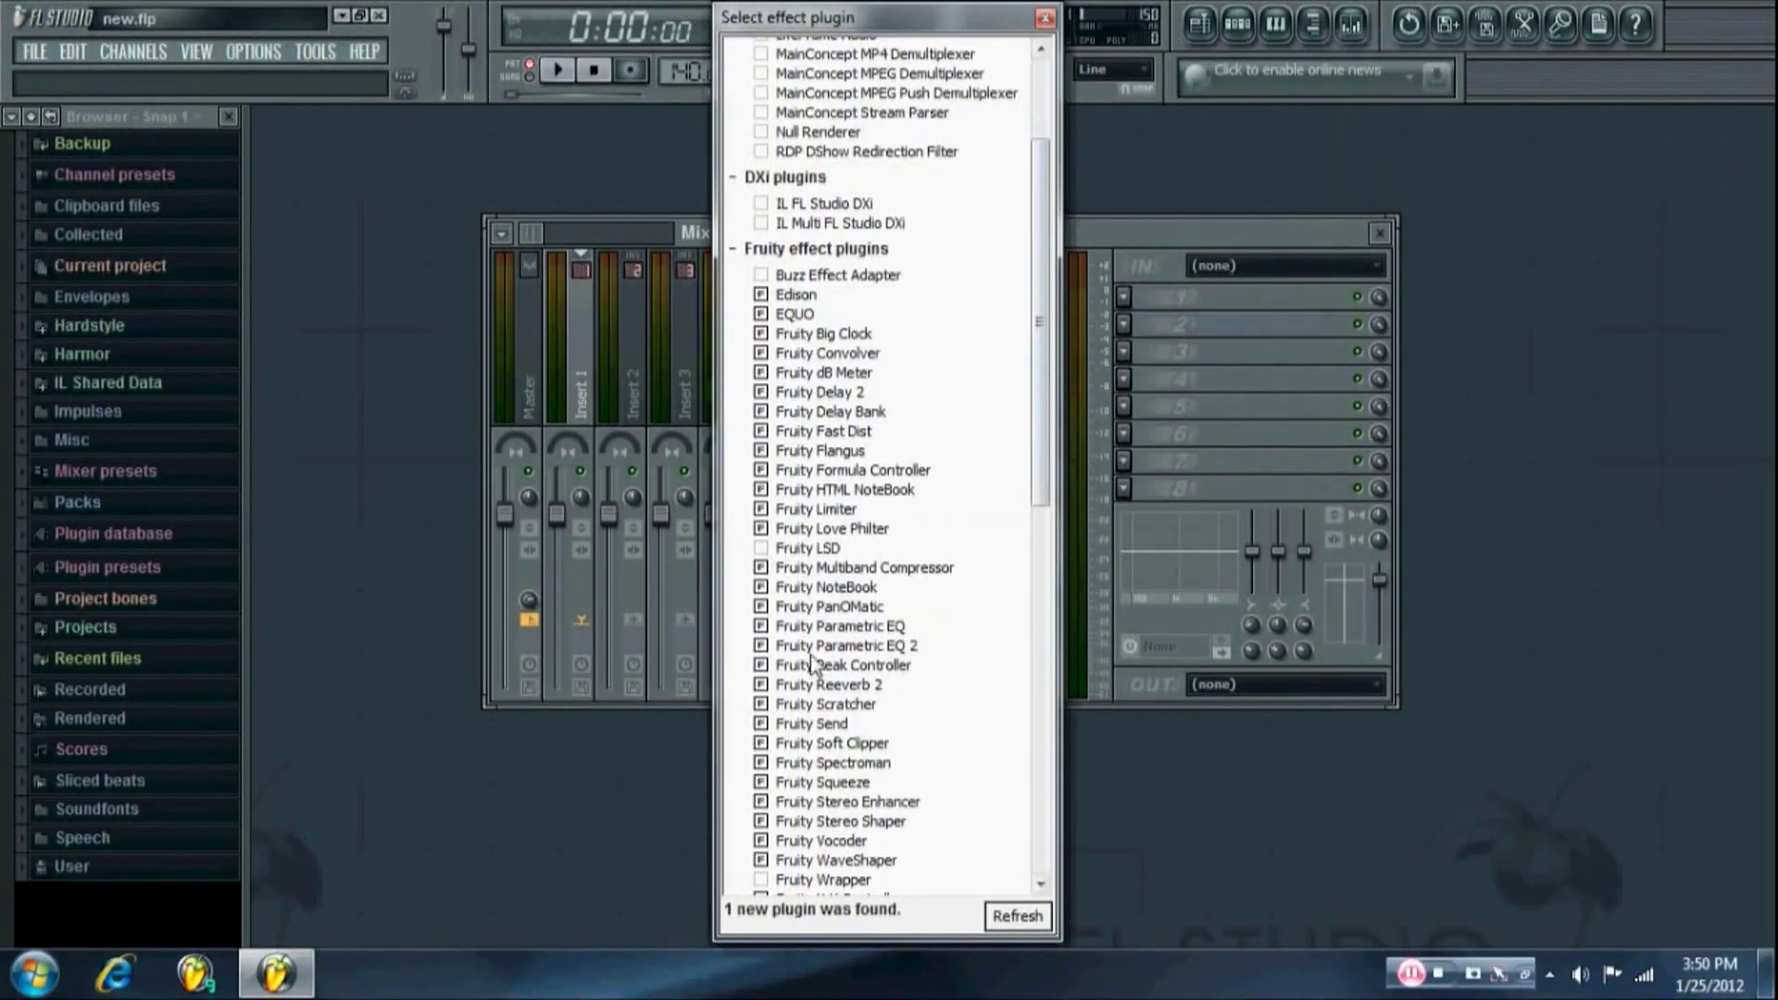
click(762, 548)
scroll(1008, 408, down, 7)
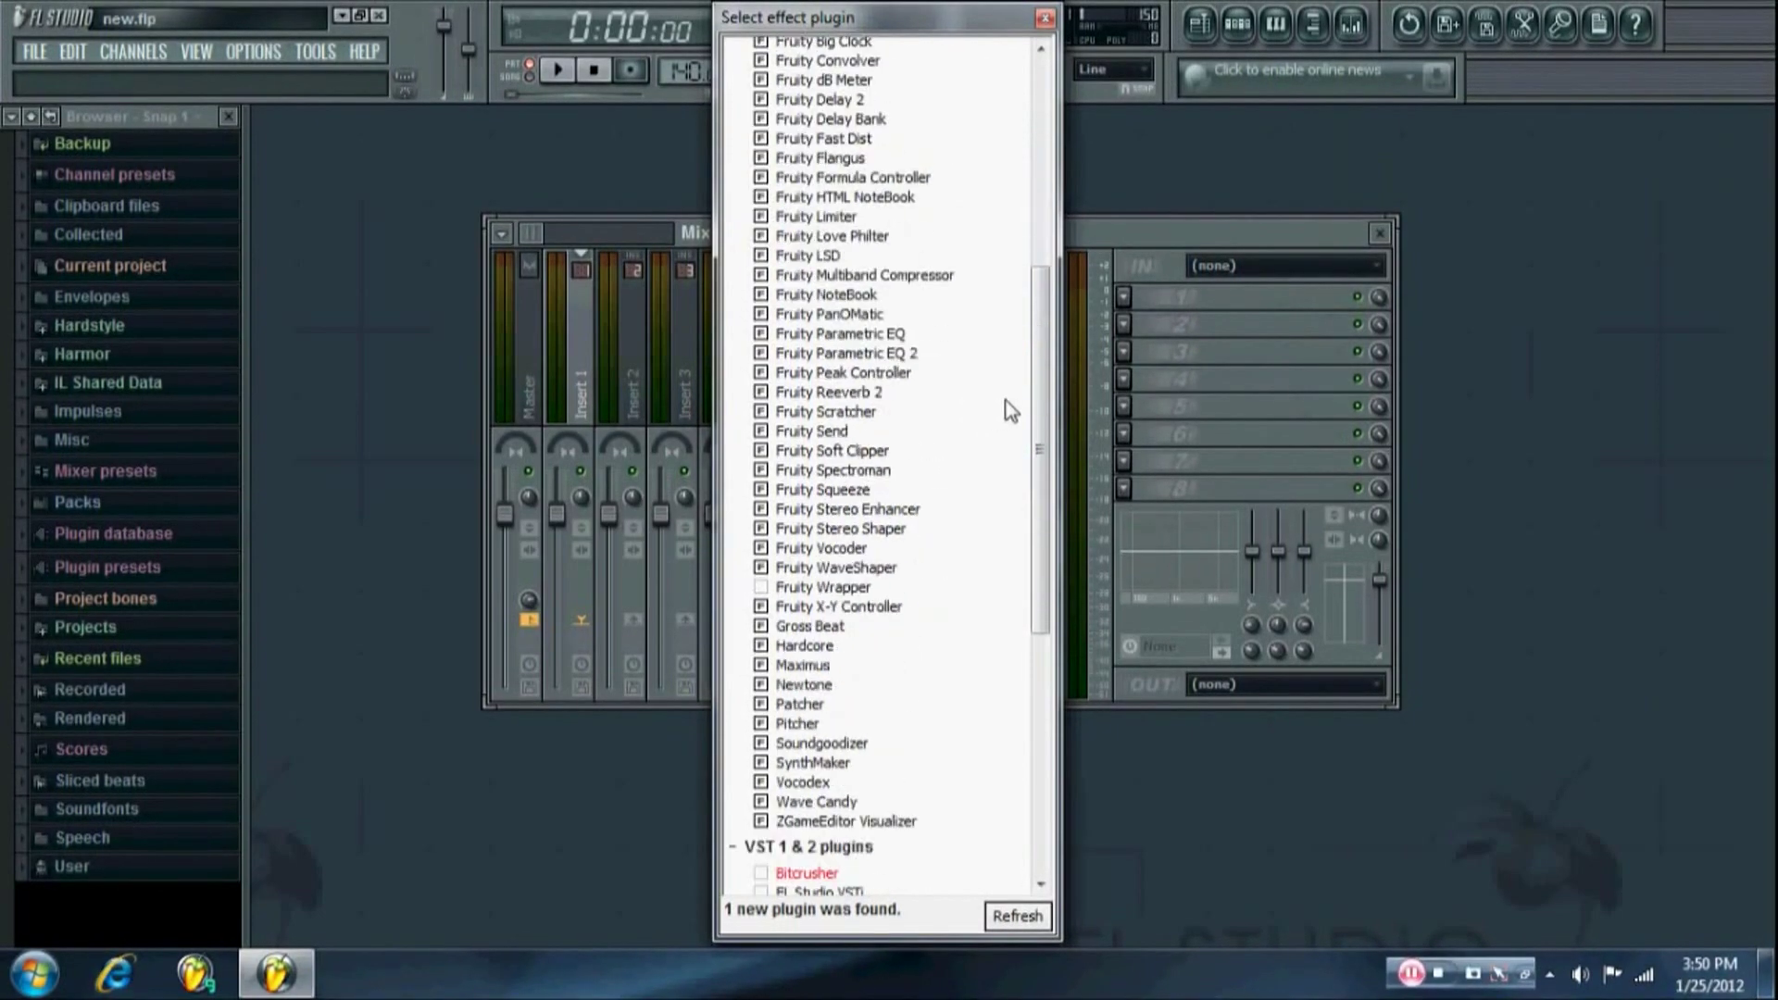
scroll(1015, 428, down, 2)
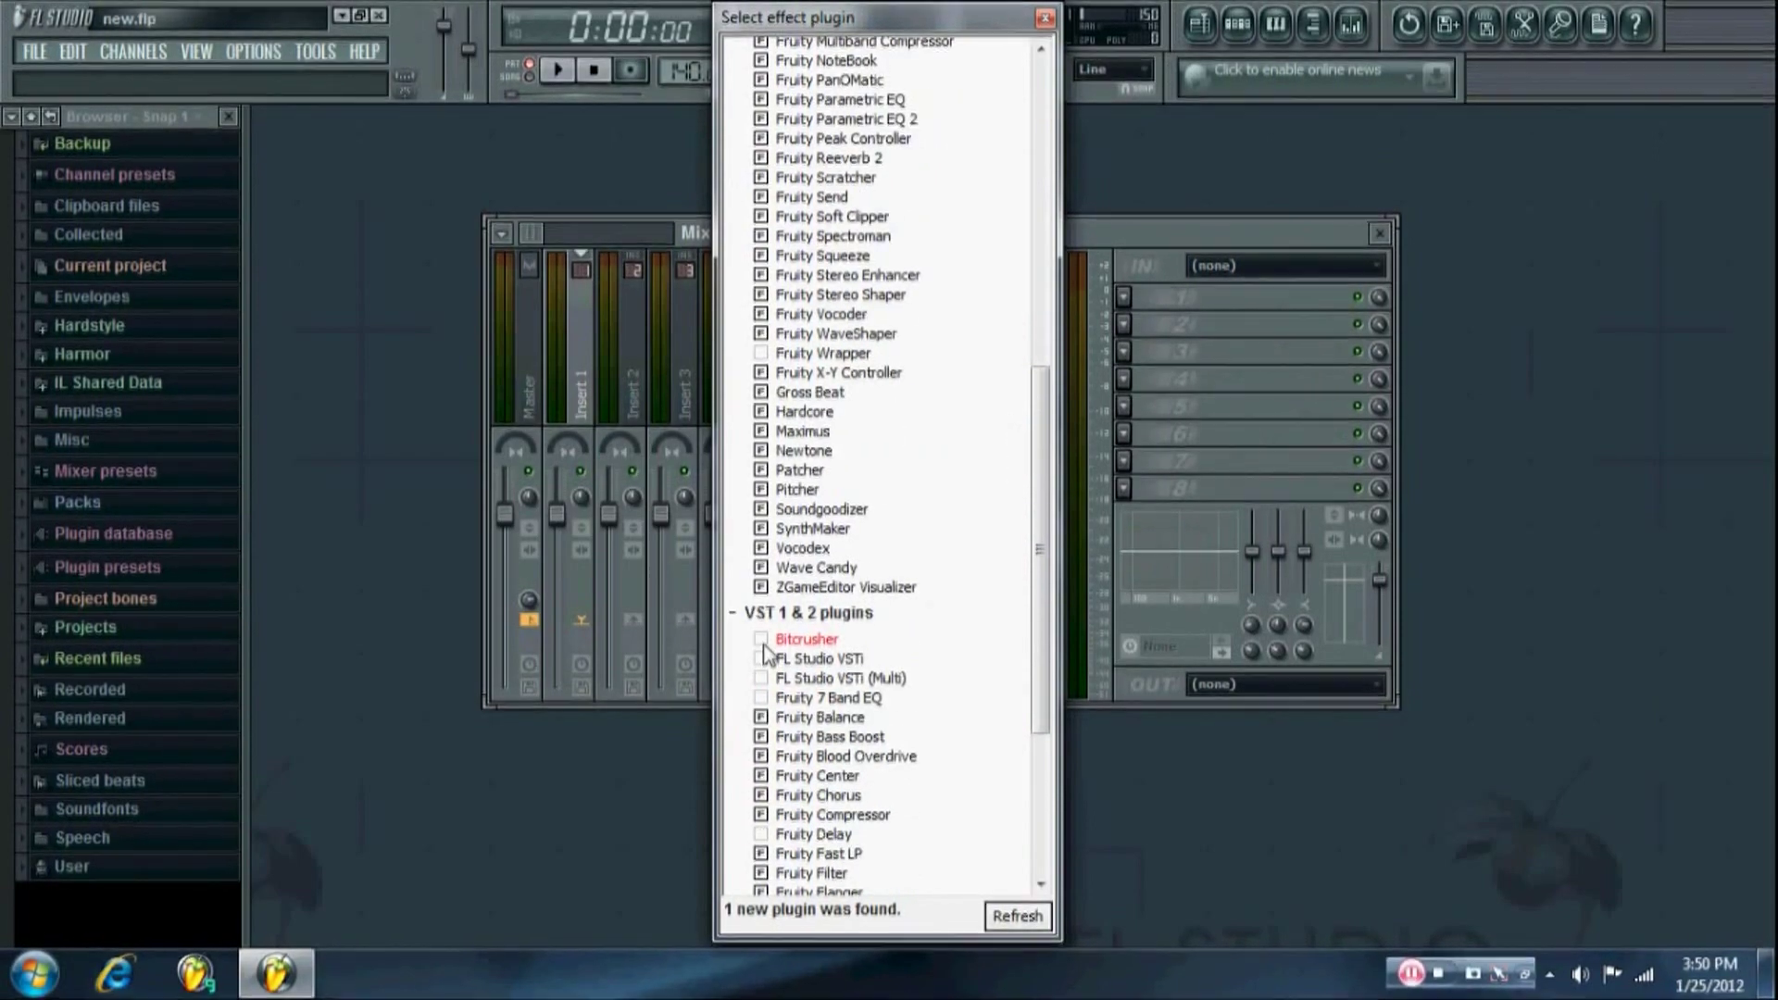
click(760, 640)
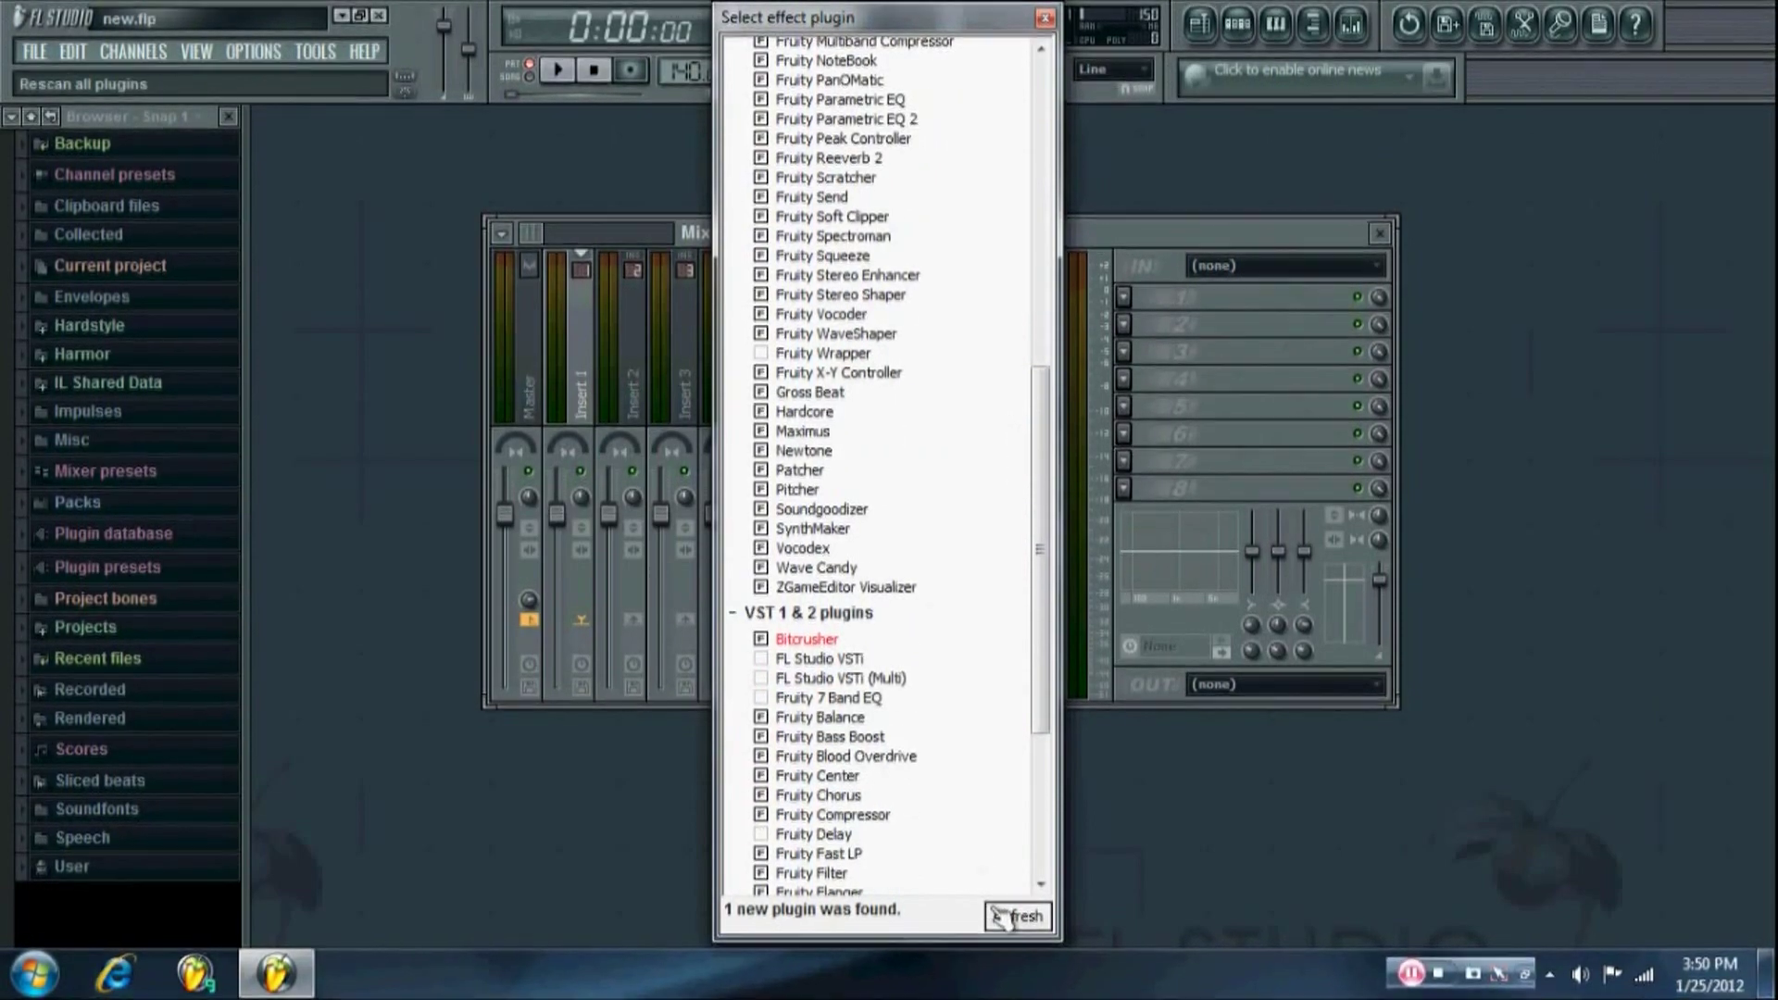
click(1044, 19)
click(1124, 296)
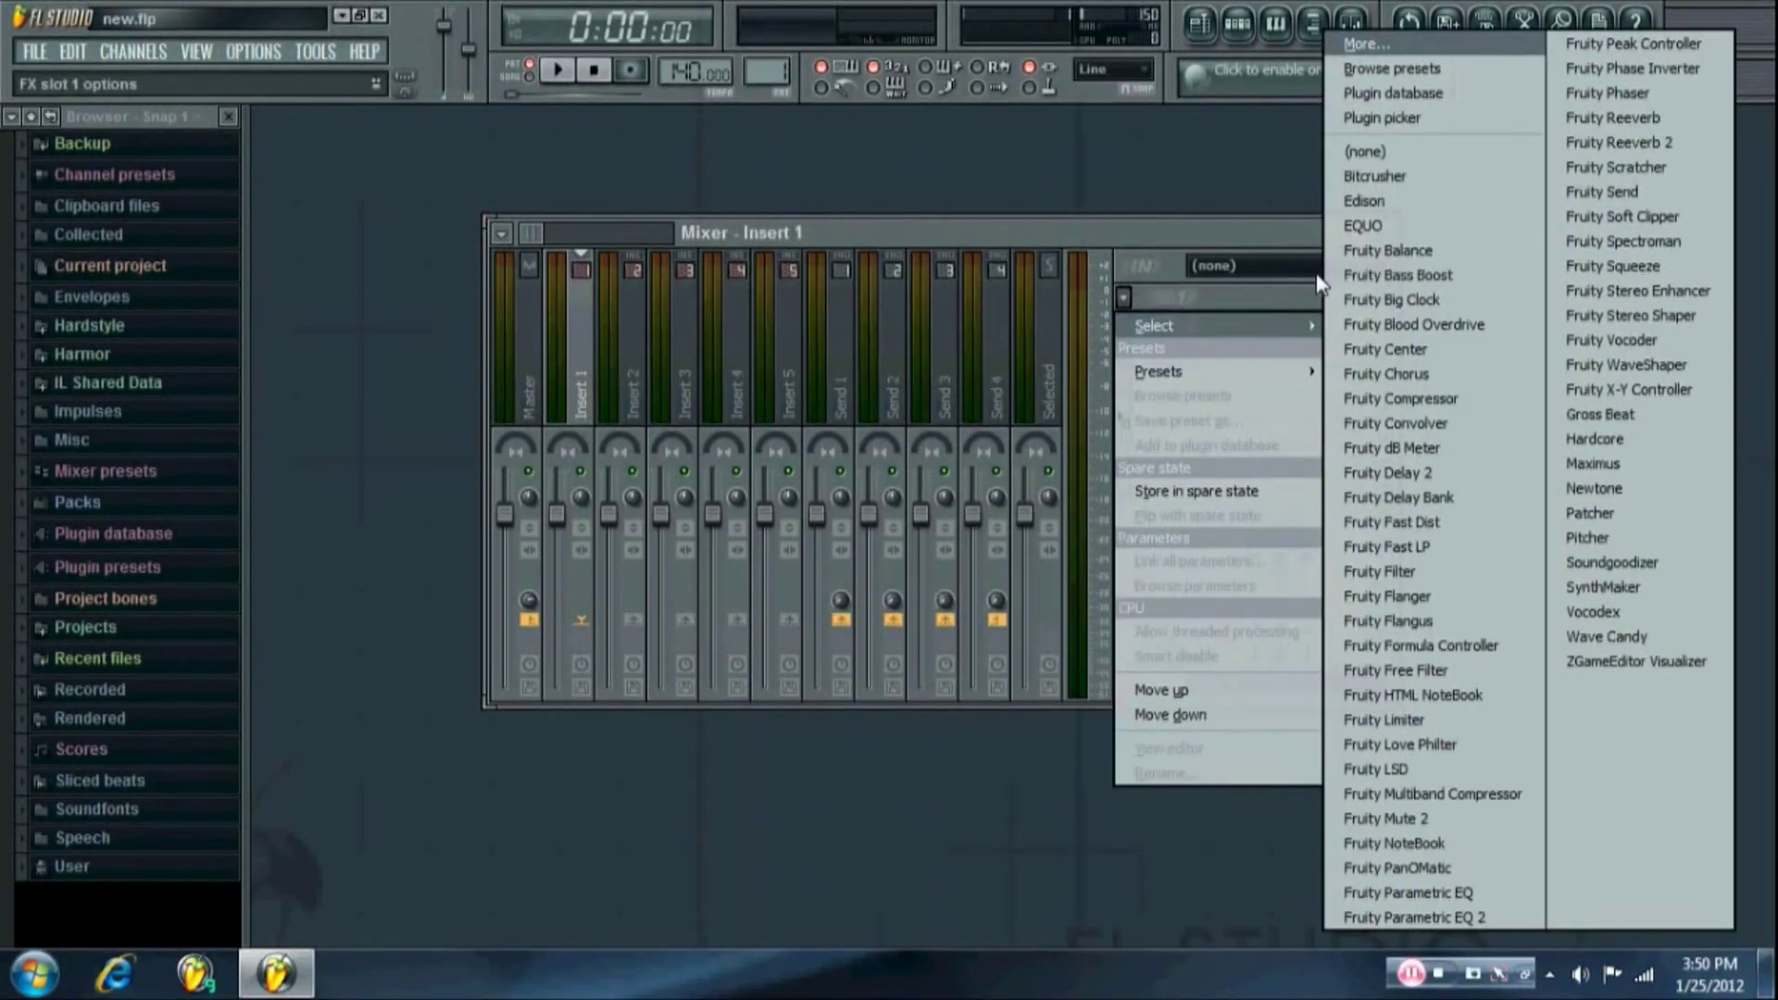
Load Bitcrusher into Insert 1's slot 1 and place its window over the mixer.
click(1376, 176)
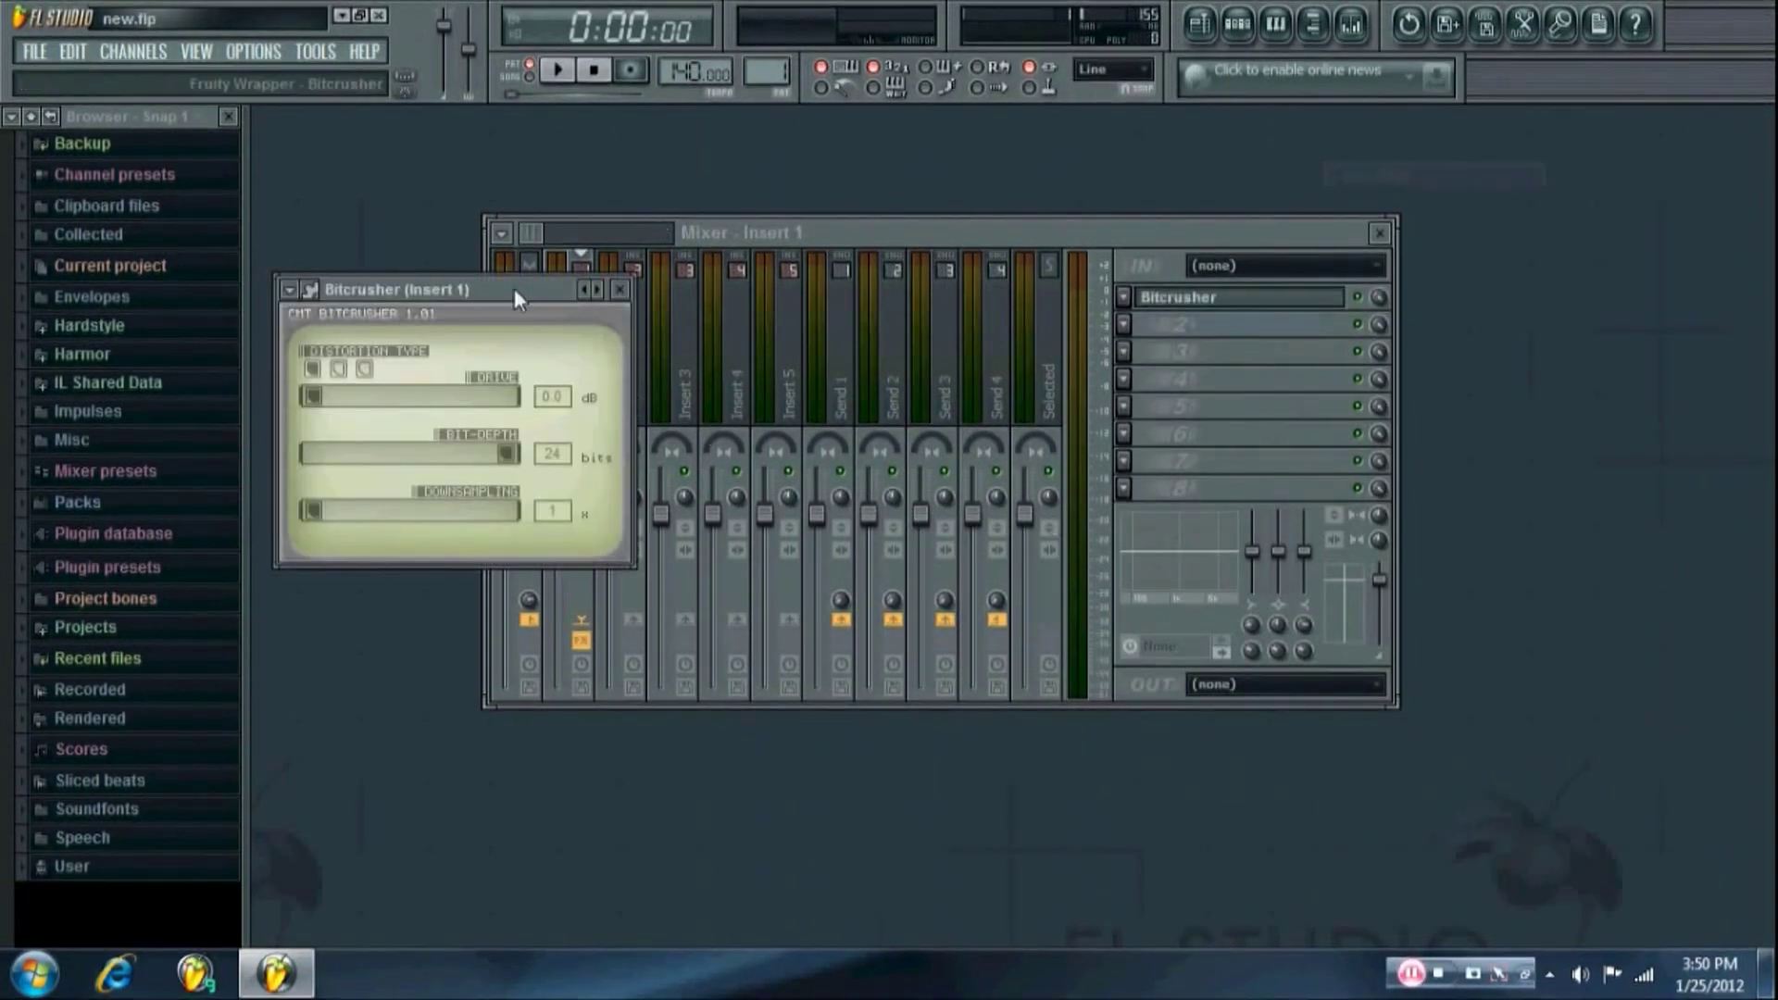
drag(515, 287, 789, 258)
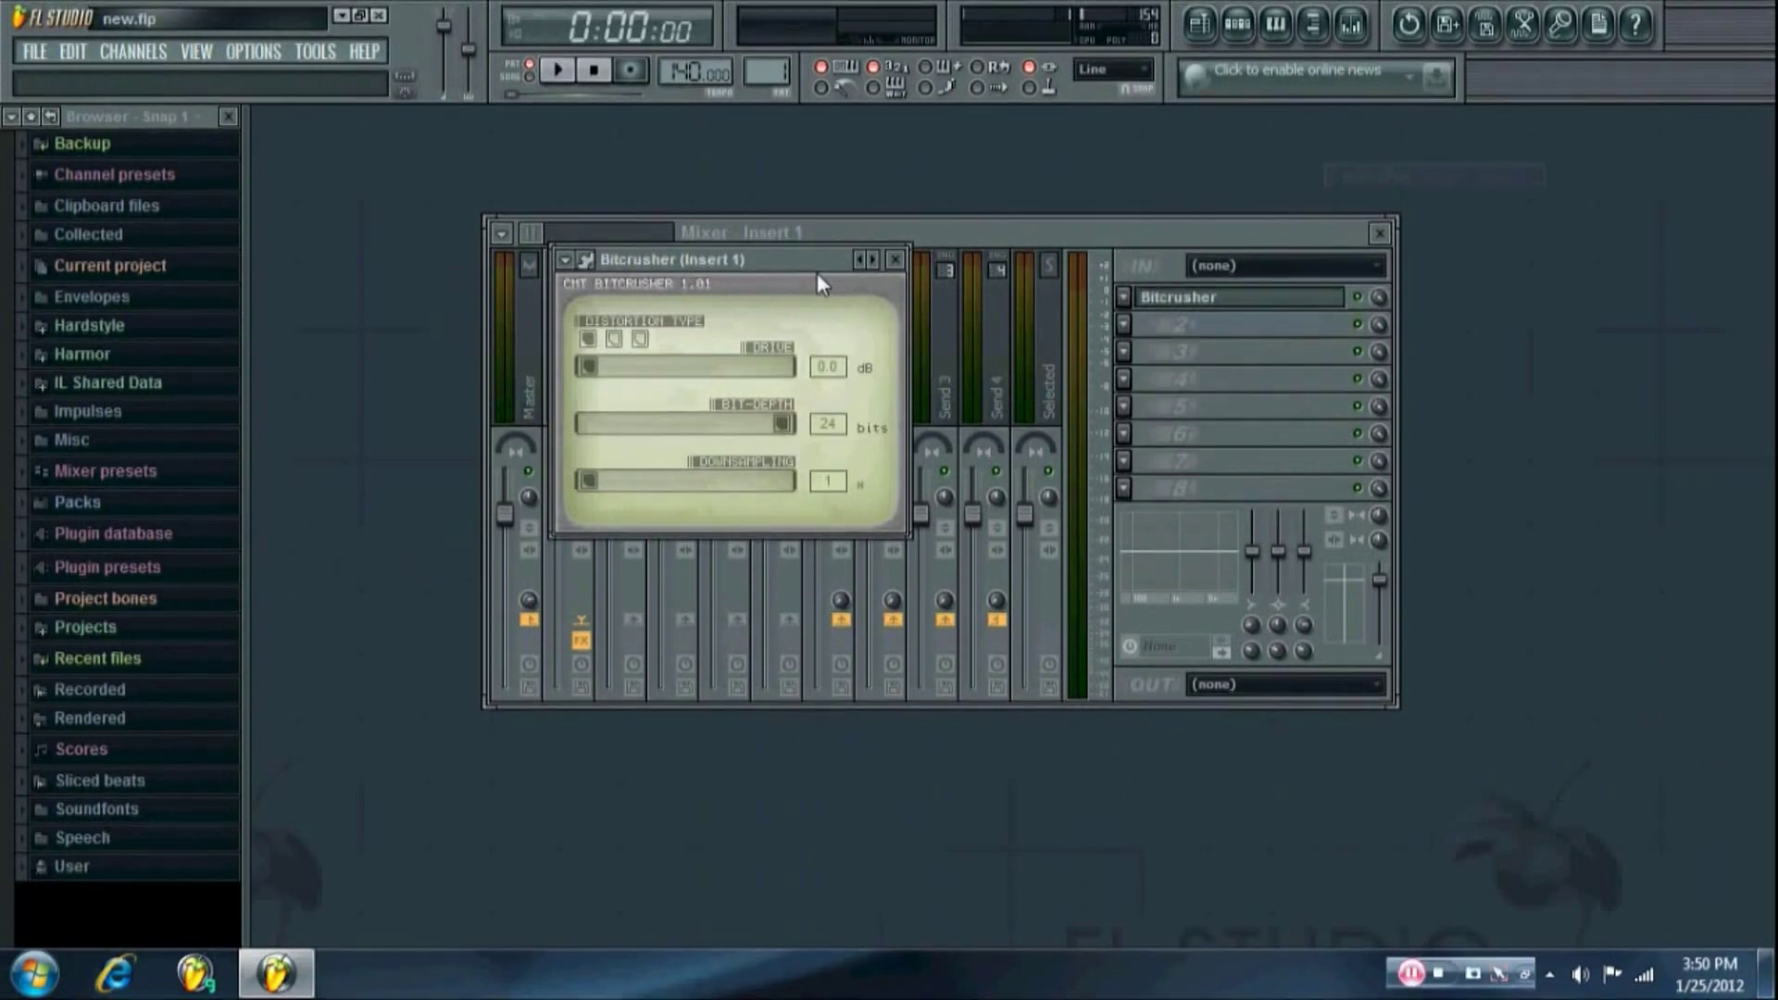